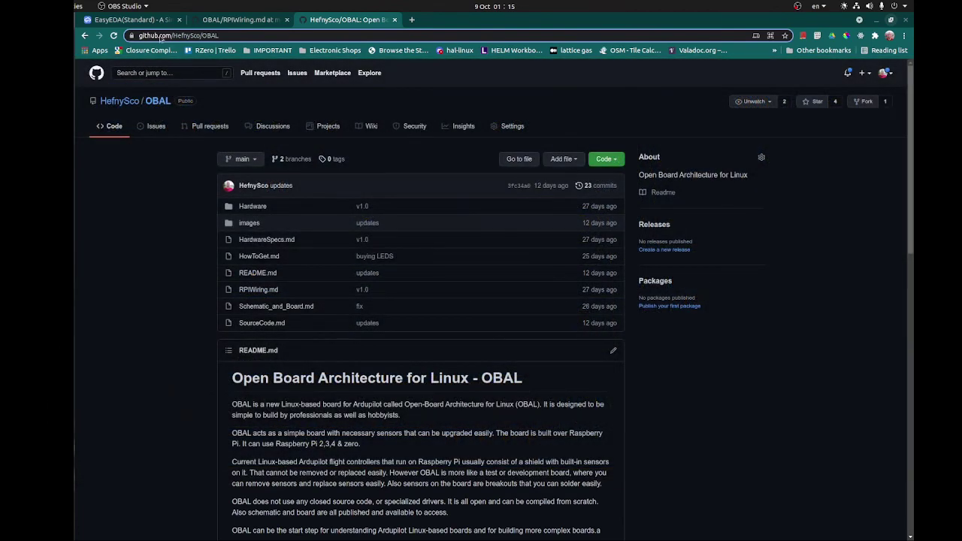
Review the OBAL repository's address and read its README down to the documentation links
{"action": "double_click", "coordinate": [160, 36]}
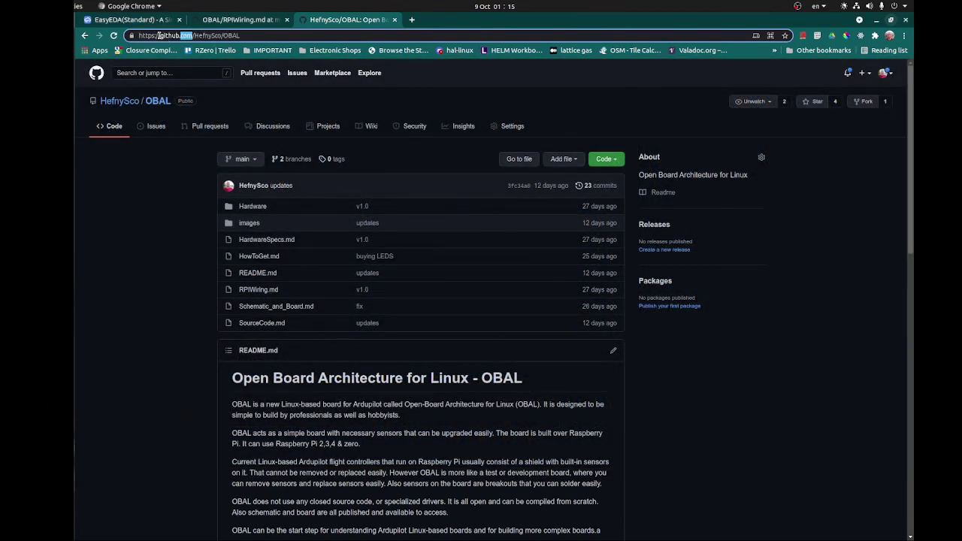
{"action": "double_click", "coordinate": [231, 35]}
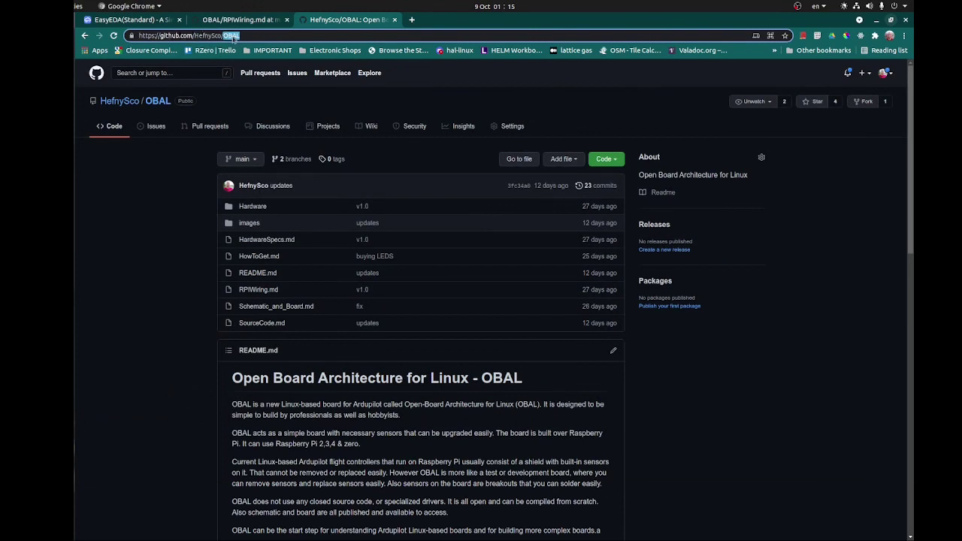
{"action": "left_click", "coordinate": [150, 287]}
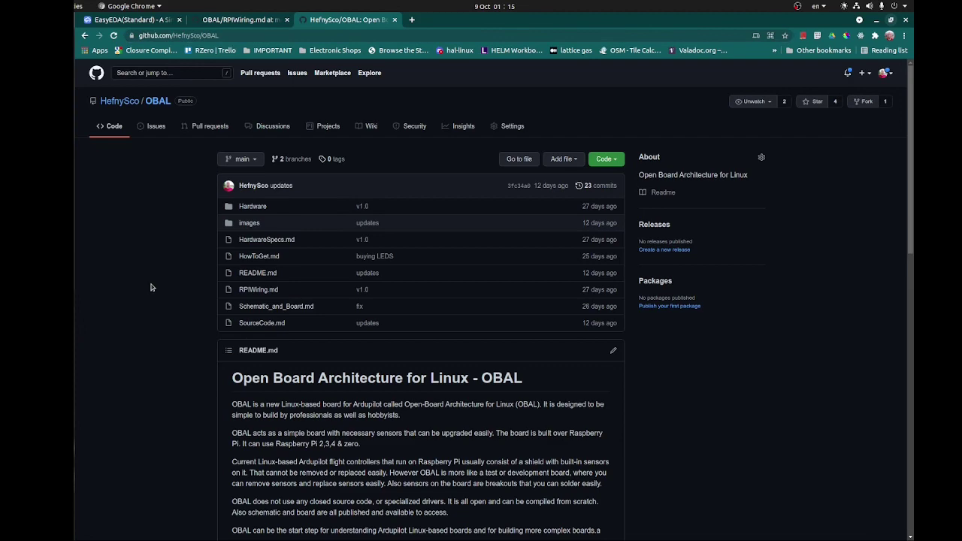
{"action": "scroll", "coordinate": [151, 287], "scroll_direction": "down", "scroll_amount": 5}
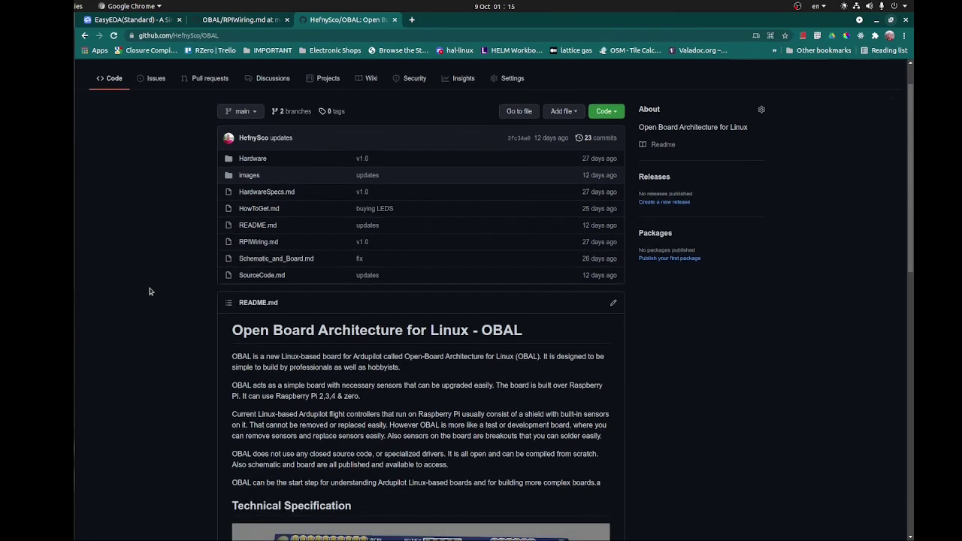
{"action": "scroll", "coordinate": [149, 292], "scroll_direction": "down", "scroll_amount": 2}
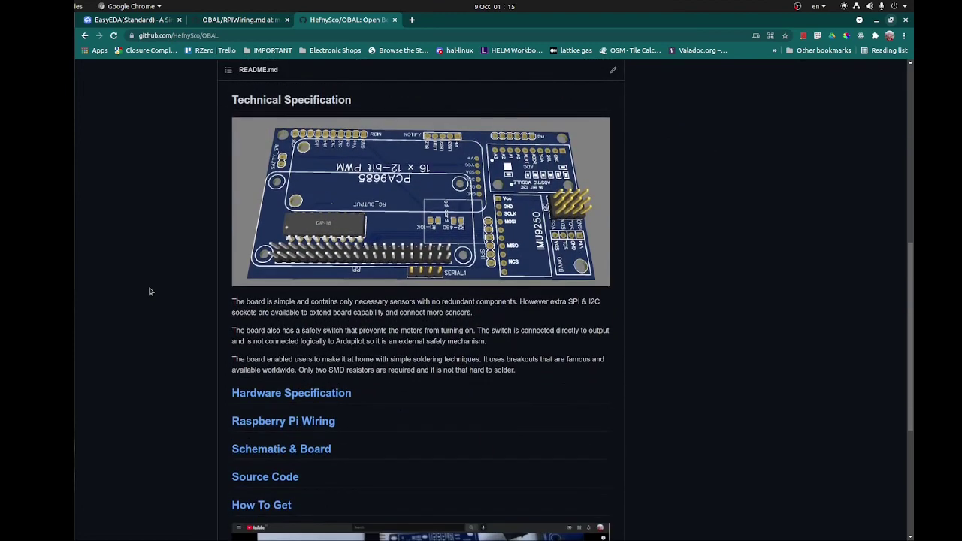
{"action": "scroll", "coordinate": [158, 296], "scroll_direction": "down", "scroll_amount": 1}
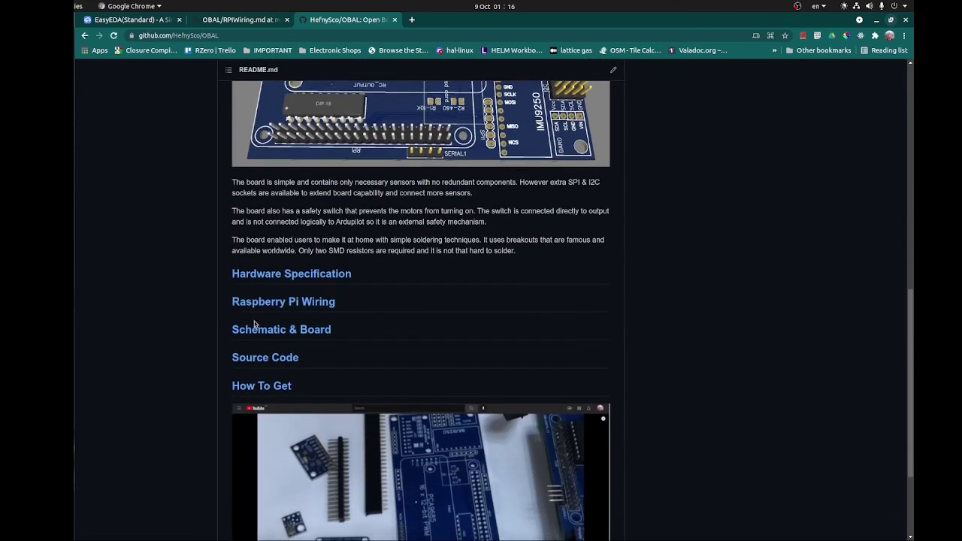
Open the Schematic & Board page, view the schematic image and follow the EasyEDA link to the shared board project
{"action": "left_click", "coordinate": [255, 334]}
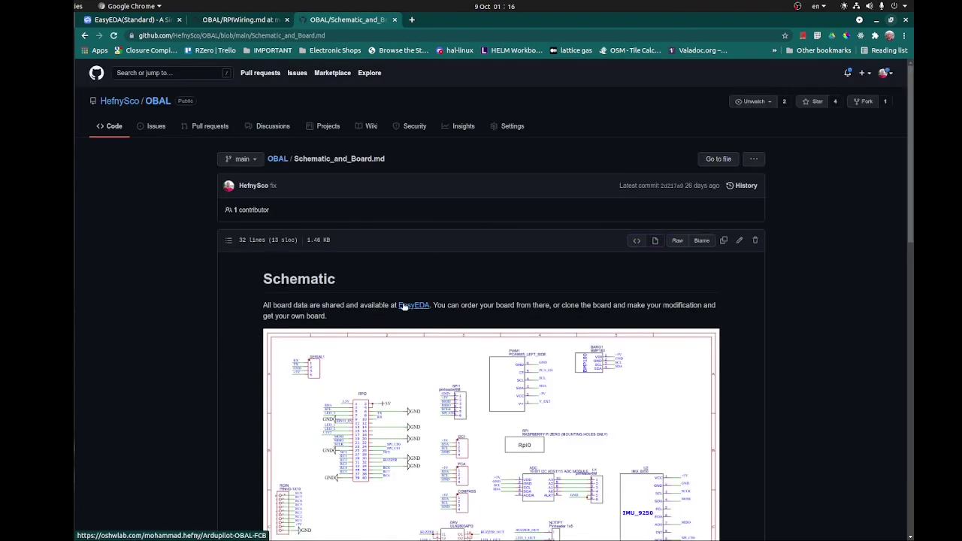
{"action": "scroll", "coordinate": [407, 332], "scroll_direction": "down", "scroll_amount": 3}
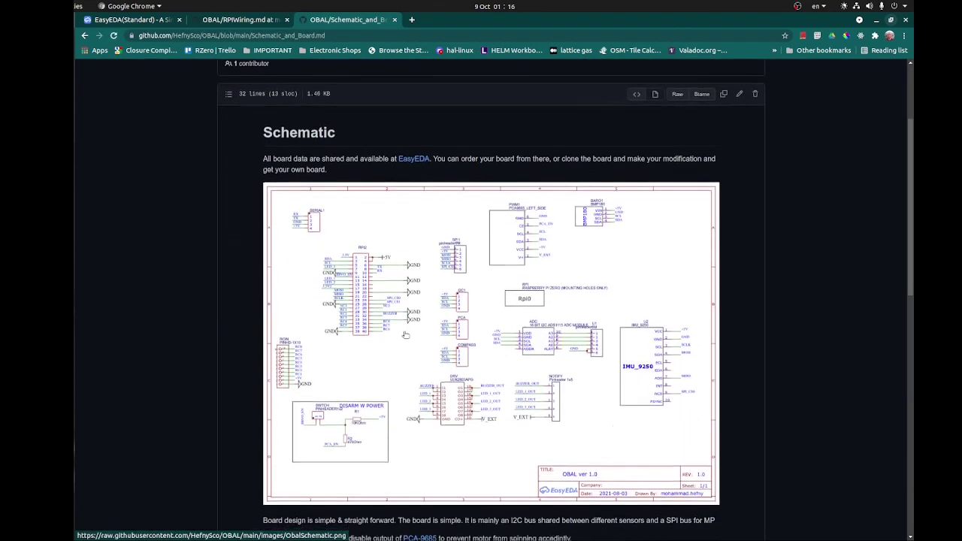
{"action": "scroll", "coordinate": [416, 167], "scroll_direction": "up", "scroll_amount": 2}
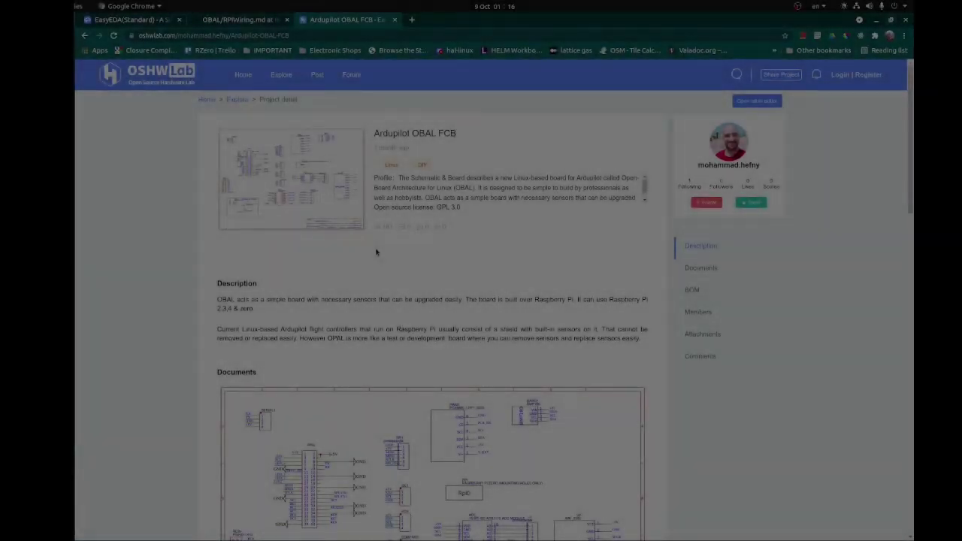
Examine the schematic and PCB documents on the Ardupilot OBAL FCB project page
{"action": "scroll", "coordinate": [398, 249], "scroll_direction": "down", "scroll_amount": 5}
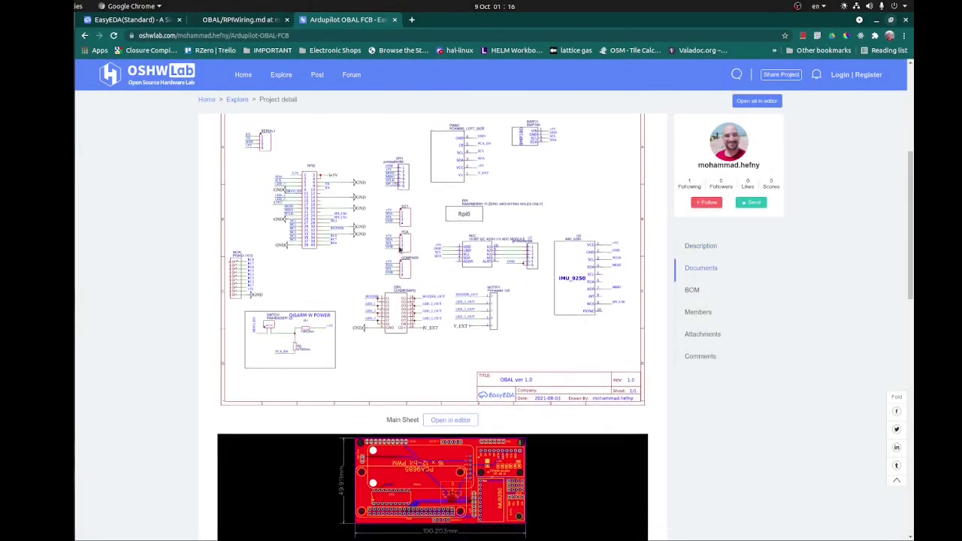
{"action": "scroll", "coordinate": [399, 249], "scroll_direction": "down", "scroll_amount": 5}
{"action": "scroll", "coordinate": [400, 249], "scroll_direction": "up", "scroll_amount": 4}
{"action": "scroll", "coordinate": [399, 248], "scroll_direction": "up", "scroll_amount": 8}
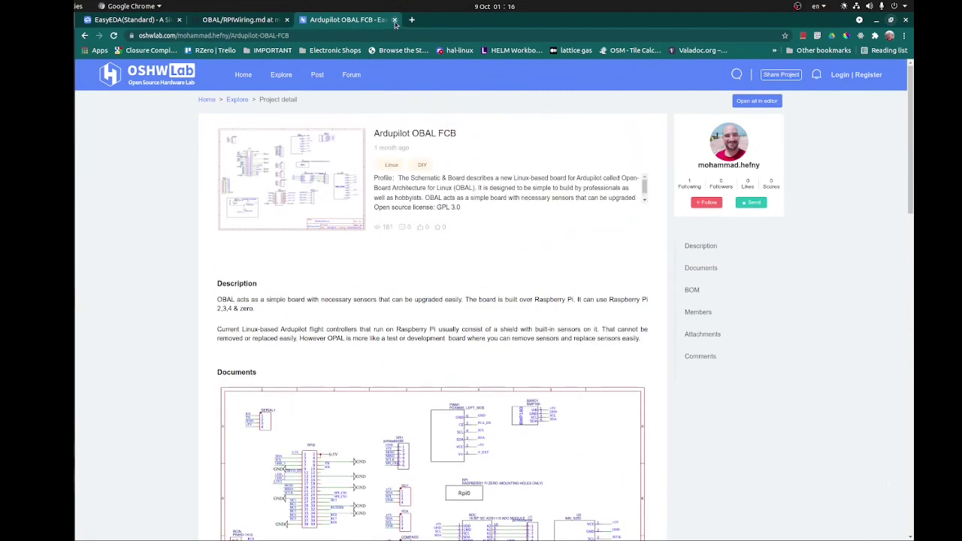
Close the OSHWLab project page and switch to the EasyEDA editor, showing the Ardupilot OBAL schematic
{"action": "left_click", "coordinate": [394, 20]}
{"action": "left_click", "coordinate": [120, 20]}
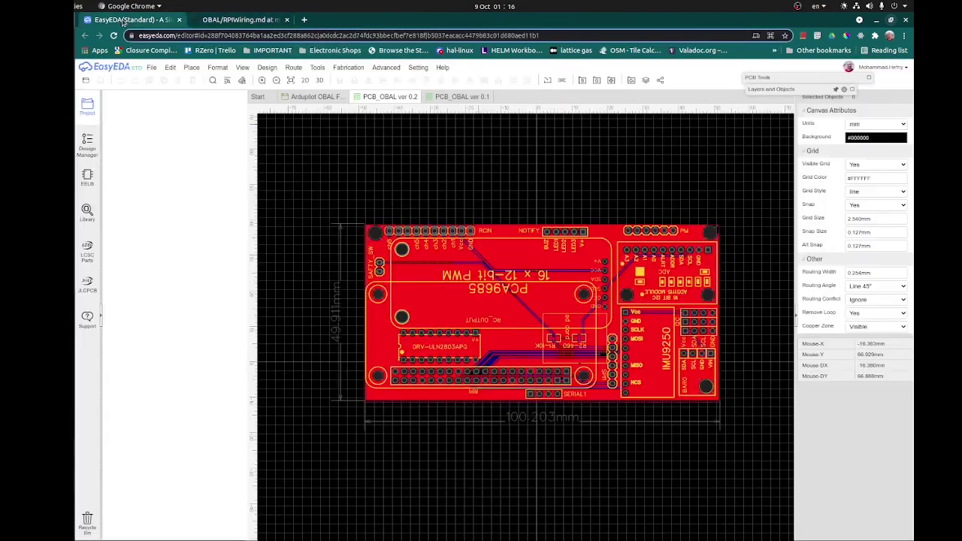
{"action": "left_click", "coordinate": [323, 96]}
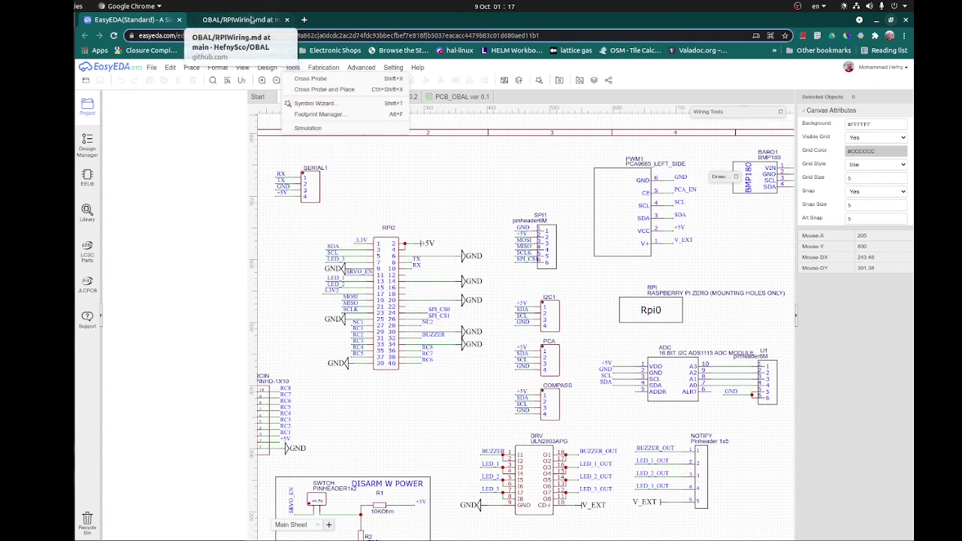
Check the Raspberry Pi pin table in RPIWiring.md on GitHub, then return to the EasyEDA schematic
{"action": "left_click", "coordinate": [246, 20]}
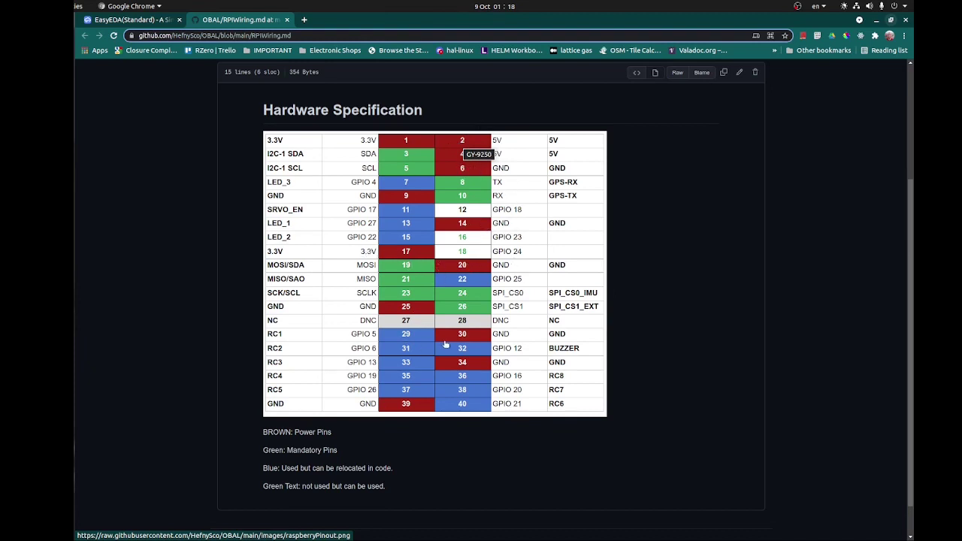
{"action": "left_click", "coordinate": [130, 20]}
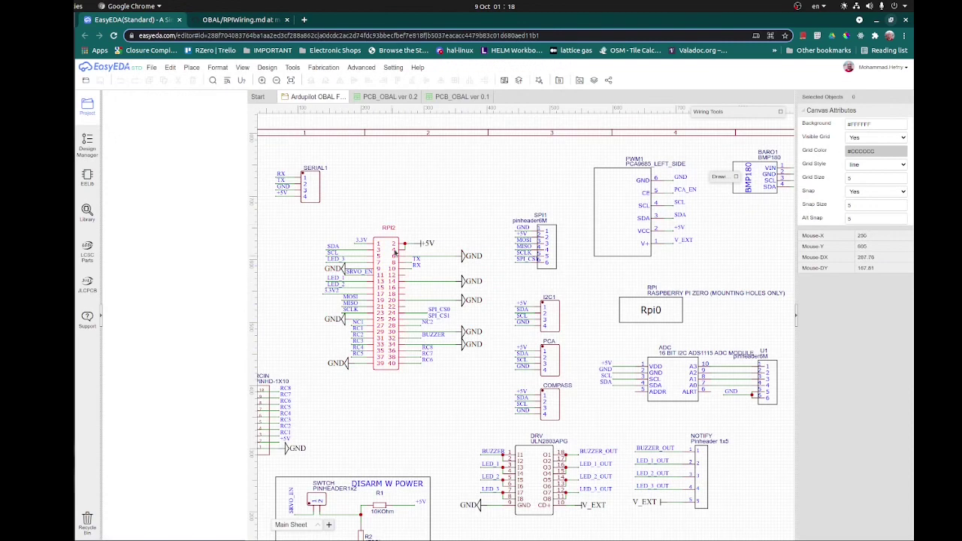
Inspect the net names on the RPI header's pads in PCB_OBAL ver 0.2 close up
{"action": "left_click", "coordinate": [389, 97]}
{"action": "scroll", "coordinate": [479, 357], "scroll_direction": "up", "scroll_amount": 5}
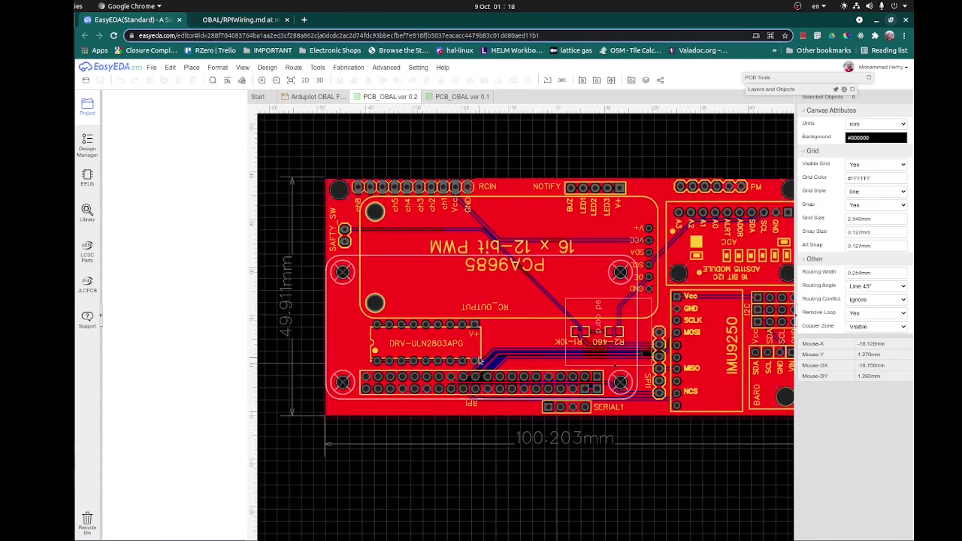
{"action": "scroll", "coordinate": [475, 378], "scroll_direction": "up", "scroll_amount": 3}
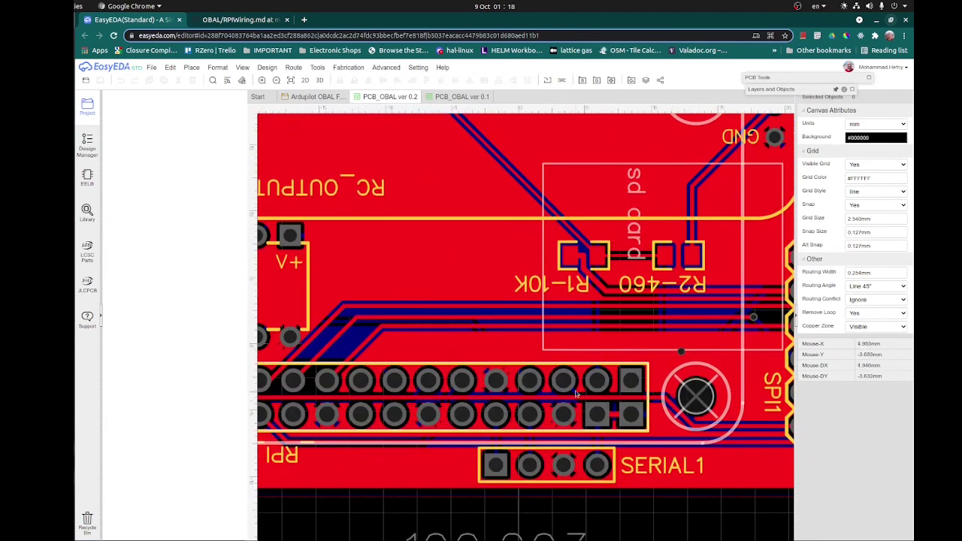
{"action": "scroll", "coordinate": [474, 377], "scroll_direction": "up", "scroll_amount": 2}
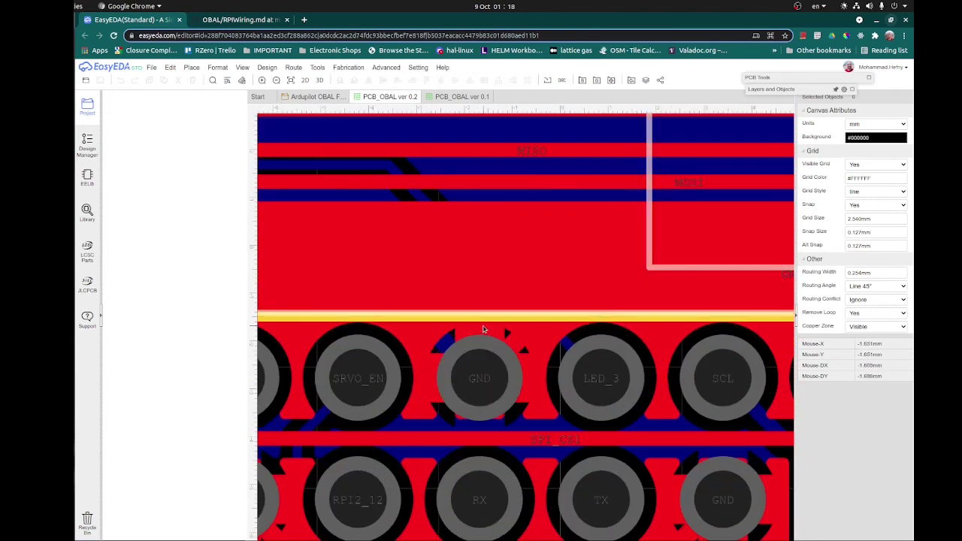
{"action": "scroll", "coordinate": [481, 302], "scroll_direction": "down", "scroll_amount": 5}
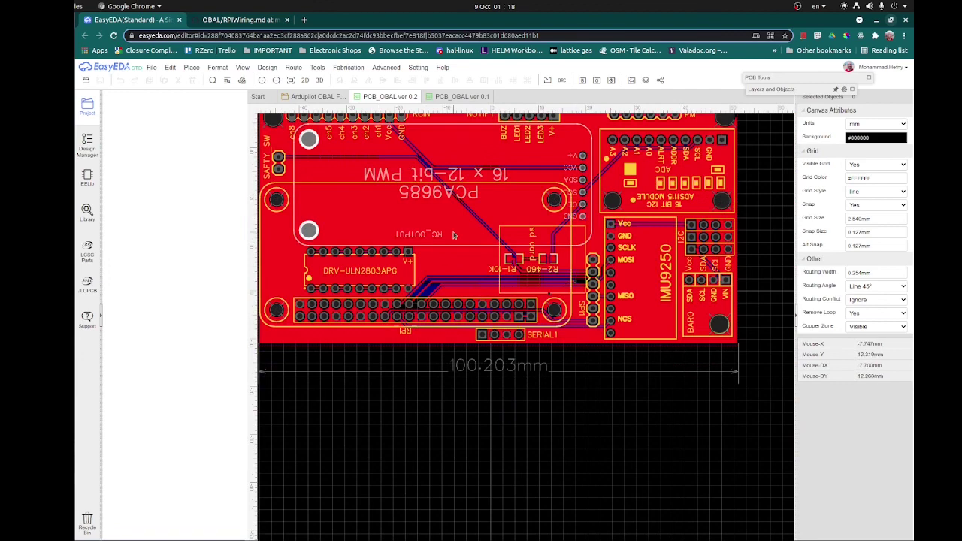
Return to the Ardupilot OBAL schematic and select the SDA and SCL wires at the RPI2 header
{"action": "left_click", "coordinate": [245, 23]}
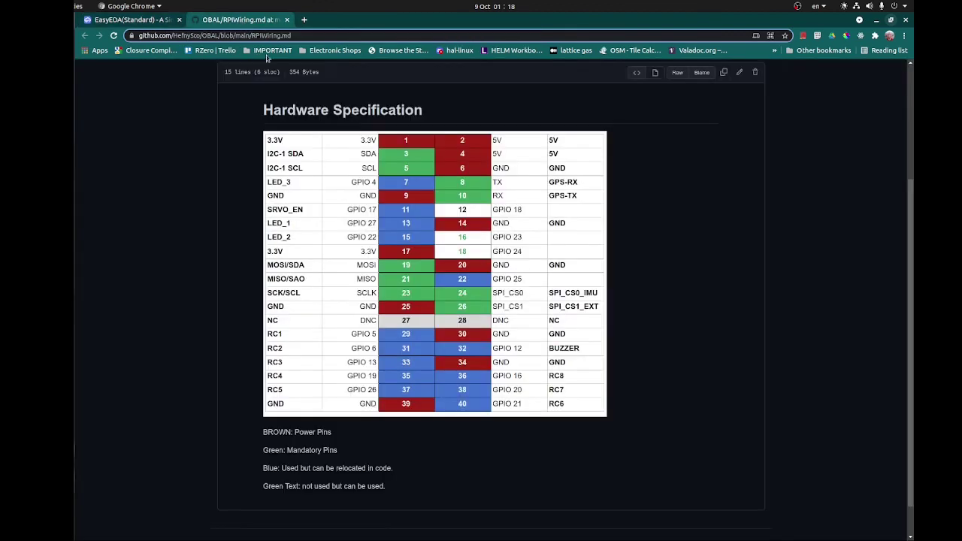
{"action": "left_click", "coordinate": [137, 20]}
{"action": "mouse_move", "coordinate": [314, 72]}
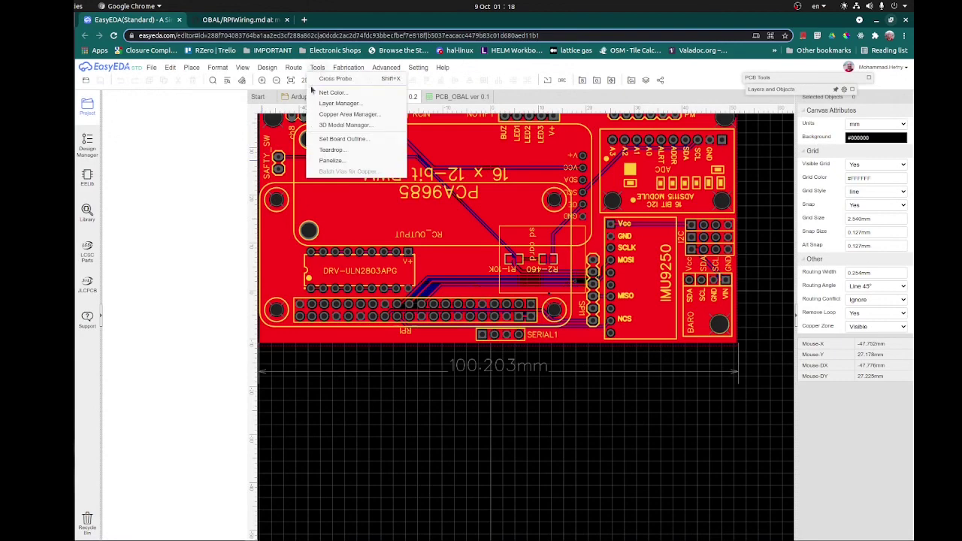
{"action": "left_click", "coordinate": [311, 97]}
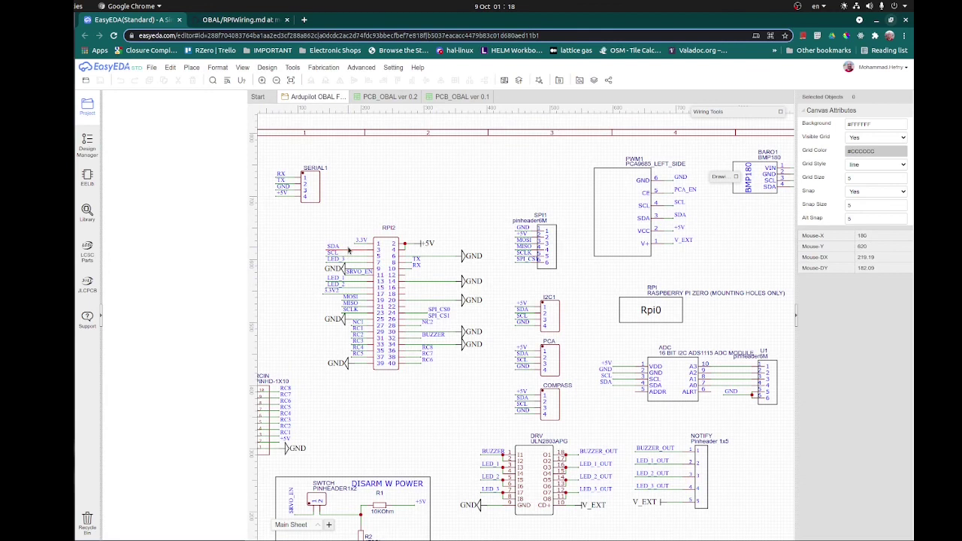
{"action": "left_click_drag", "start_coordinate": [317, 244], "coordinate": [378, 261]}
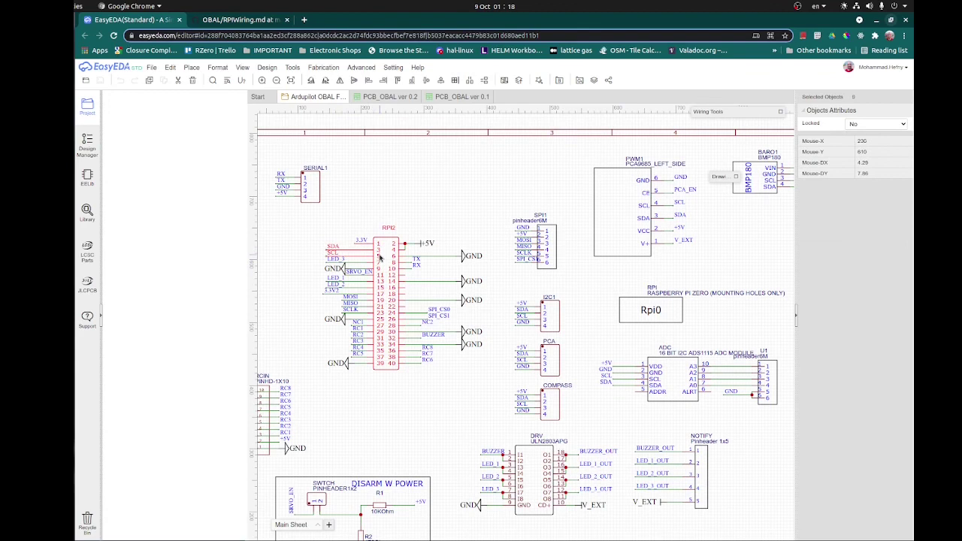
Switch to RPIWiring.md on GitHub and highlight the "Green: Mandatory Pins" legend line under the pin table
{"action": "left_click", "coordinate": [232, 21]}
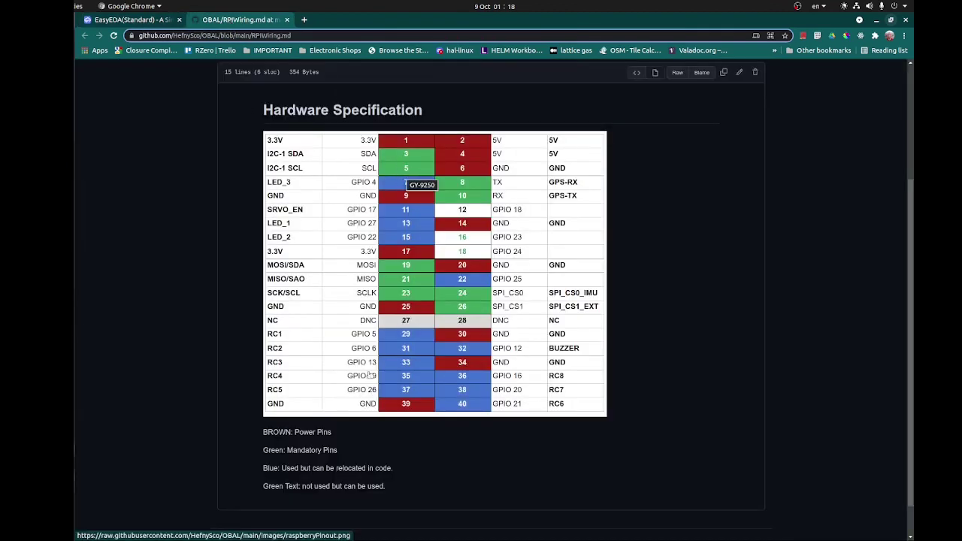
{"action": "left_click_drag", "start_coordinate": [340, 451], "coordinate": [261, 451]}
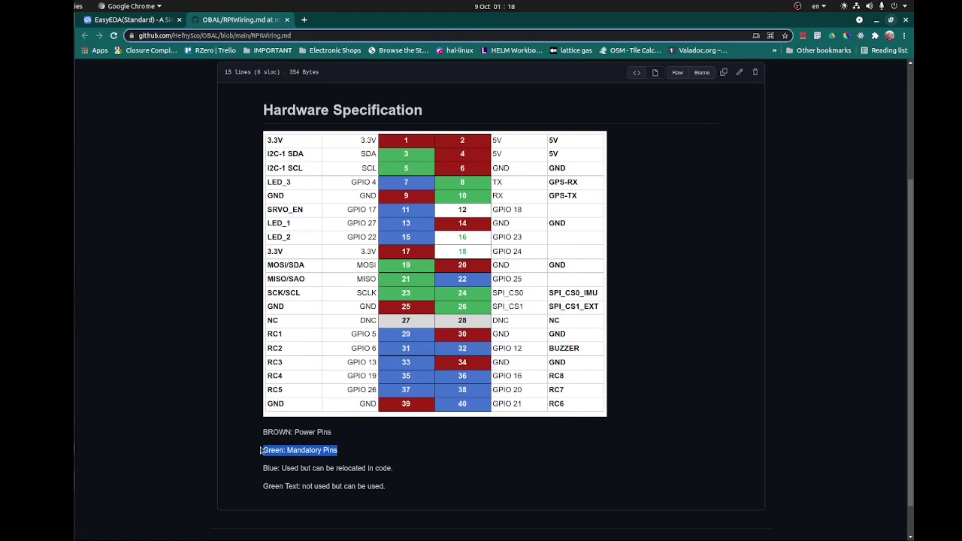
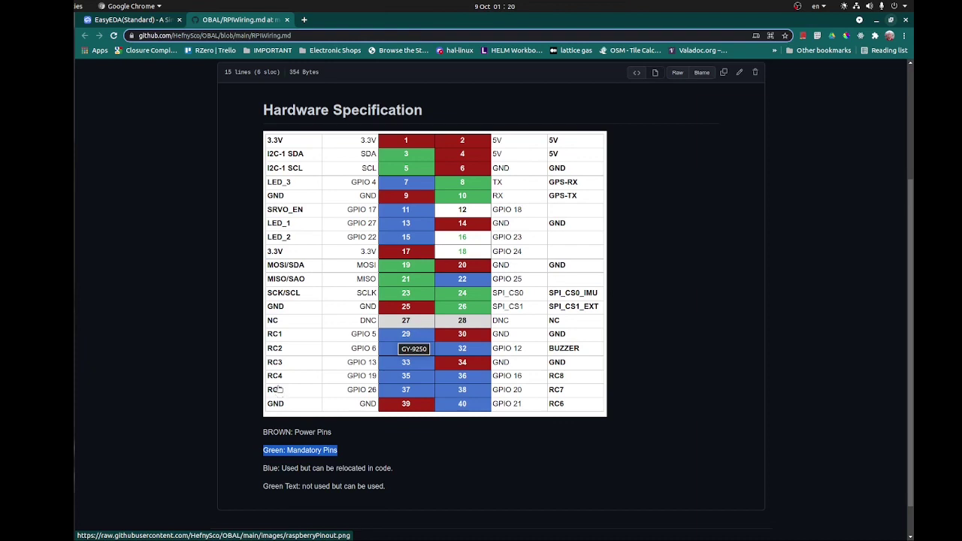
Return to EasyEDA, clear the schematic selection and inspect the RCIN header's Vcc pin on PCB_OBAL ver 0.2
{"action": "left_click", "coordinate": [137, 19]}
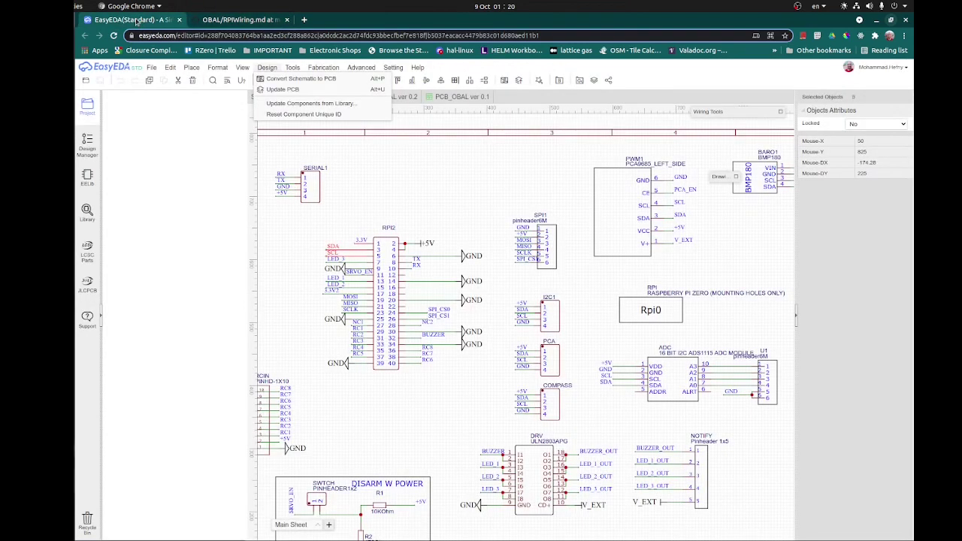
{"action": "left_click", "coordinate": [392, 198]}
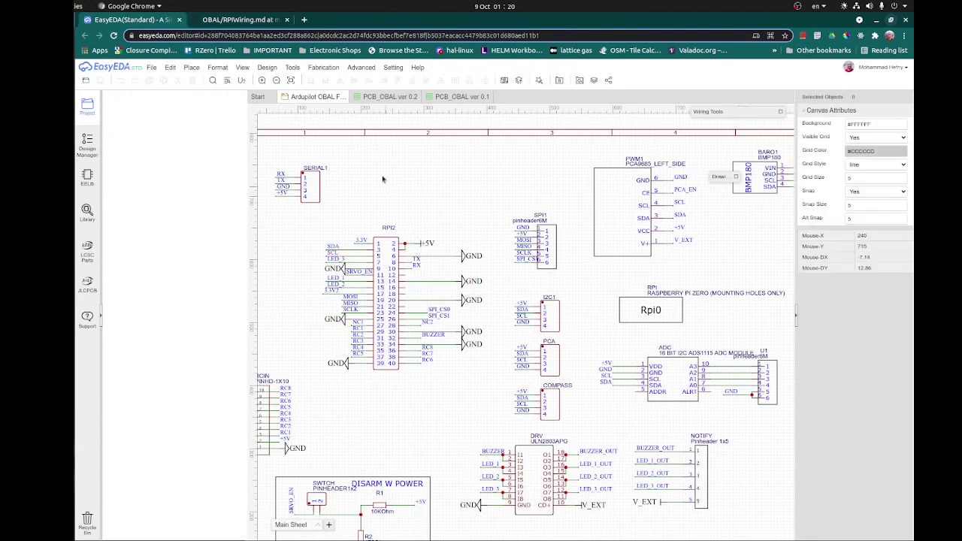
{"action": "left_click", "coordinate": [385, 97]}
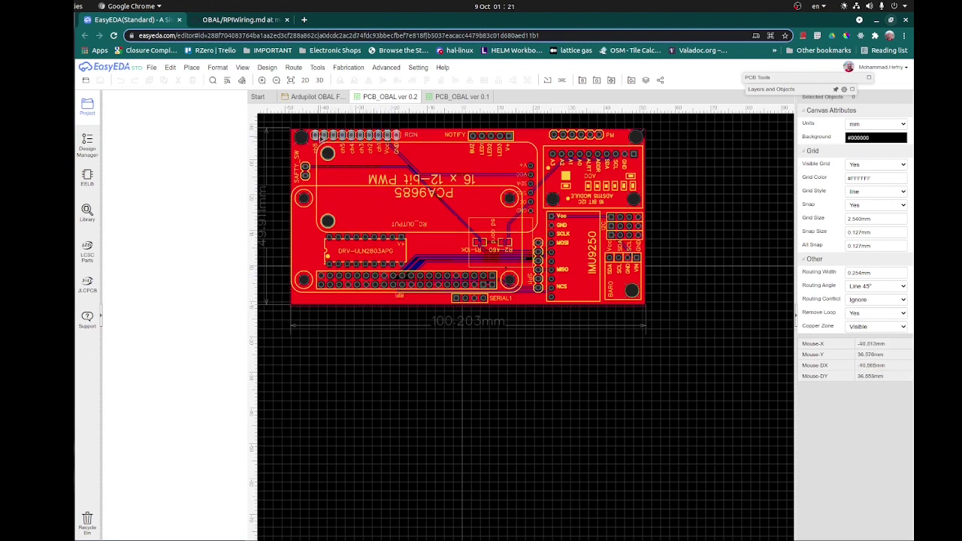
{"action": "mouse_move", "coordinate": [389, 136]}
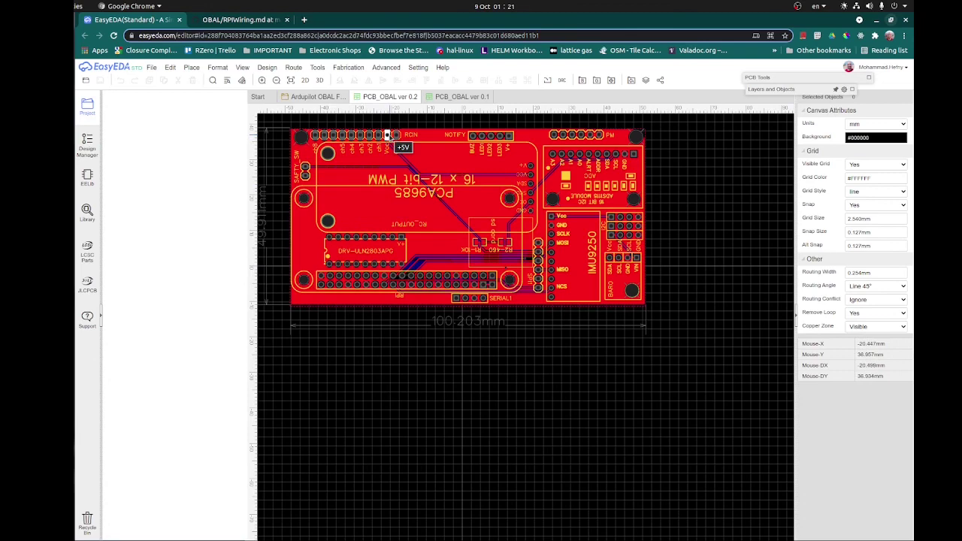
Open the 3D view of PCB_OBAL ver 0.2 and tilt the board to see it more from above
{"action": "left_click", "coordinate": [242, 68]}
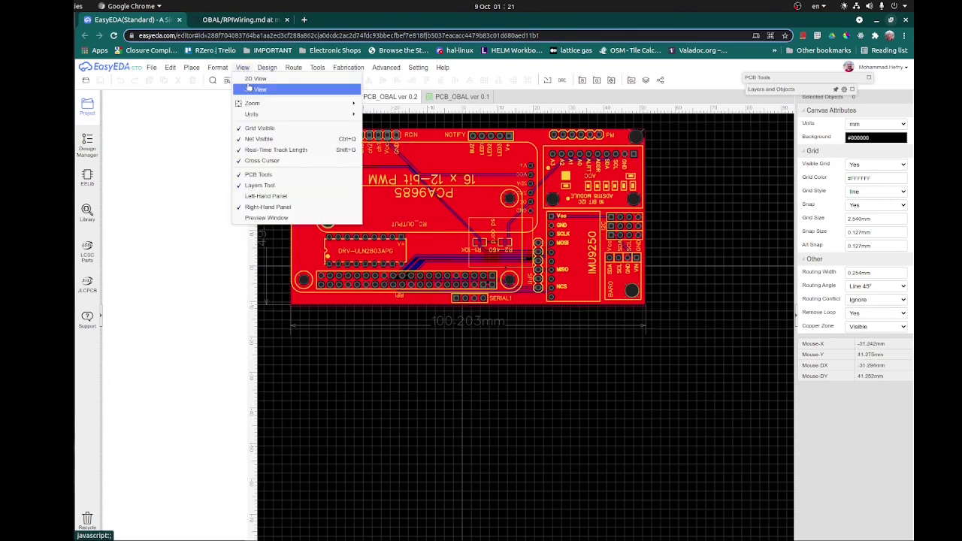
{"action": "left_click", "coordinate": [250, 88]}
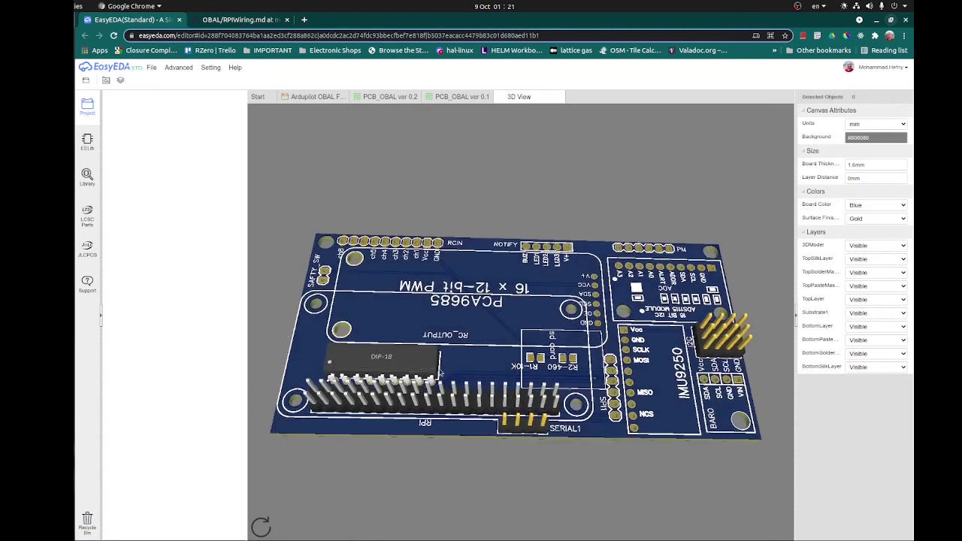
{"action": "left_click_drag", "start_coordinate": [440, 373], "coordinate": [451, 401]}
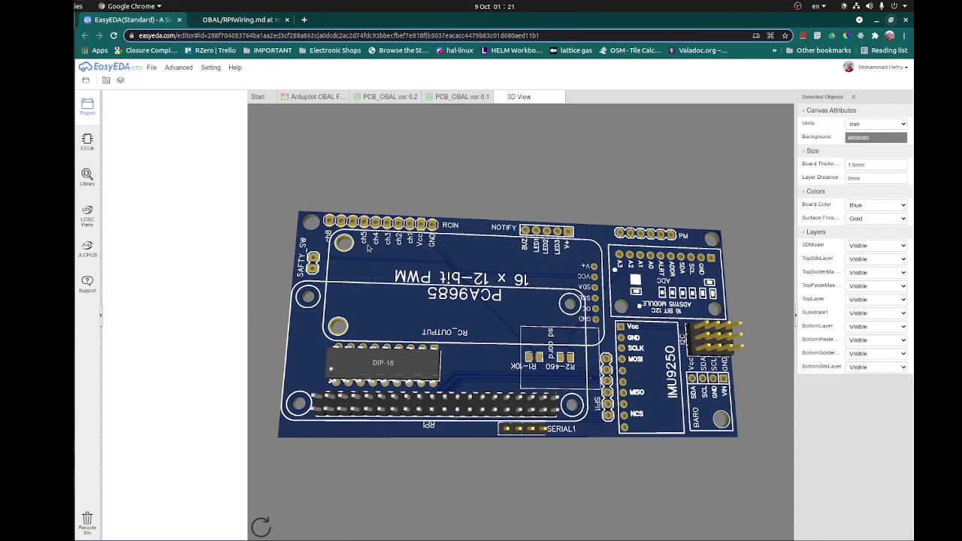
Look at the PCB_OBAL ver 0.1 layout and go back to the Ardupilot OBAL schematic
{"action": "left_click", "coordinate": [436, 97]}
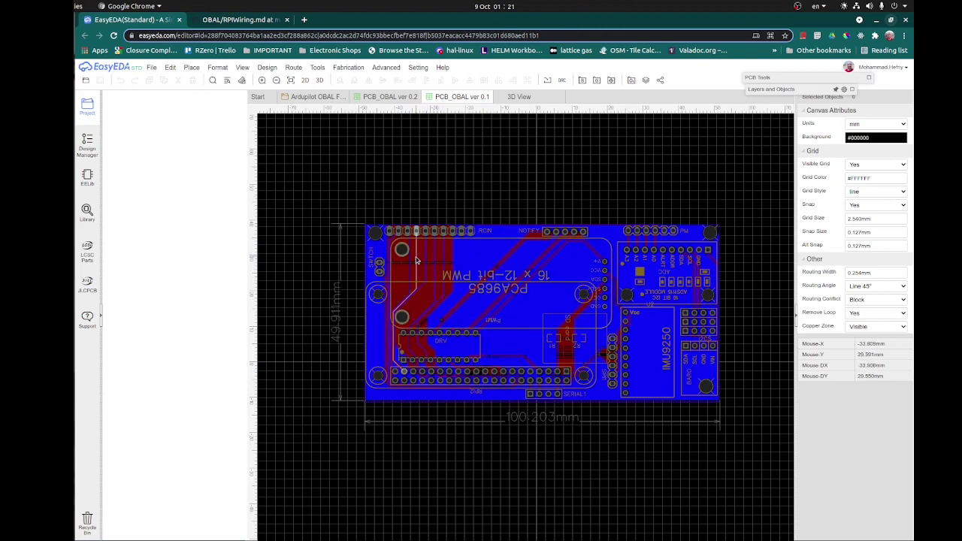
{"action": "left_click", "coordinate": [328, 99]}
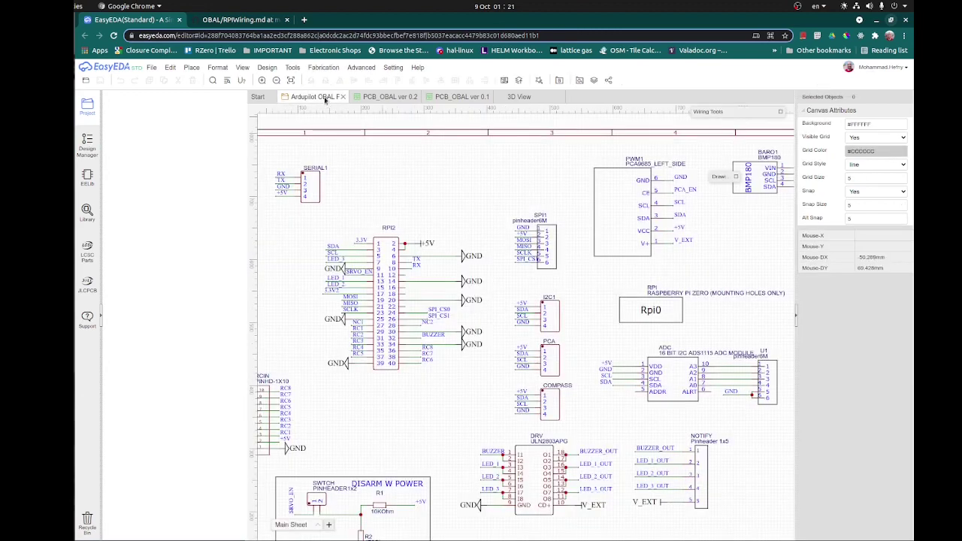
Inspect the SCL net label of the BMP180 barometer and the ADS1115 ADC module on the Ardupilot OBAL schematic
{"action": "scroll", "coordinate": [379, 388], "scroll_direction": "down", "scroll_amount": 2}
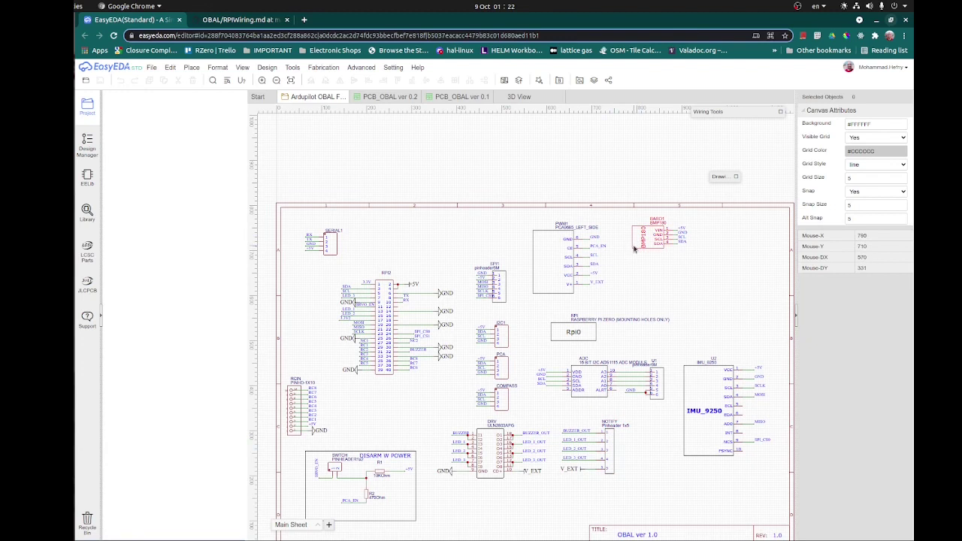
{"action": "left_click", "coordinate": [684, 241]}
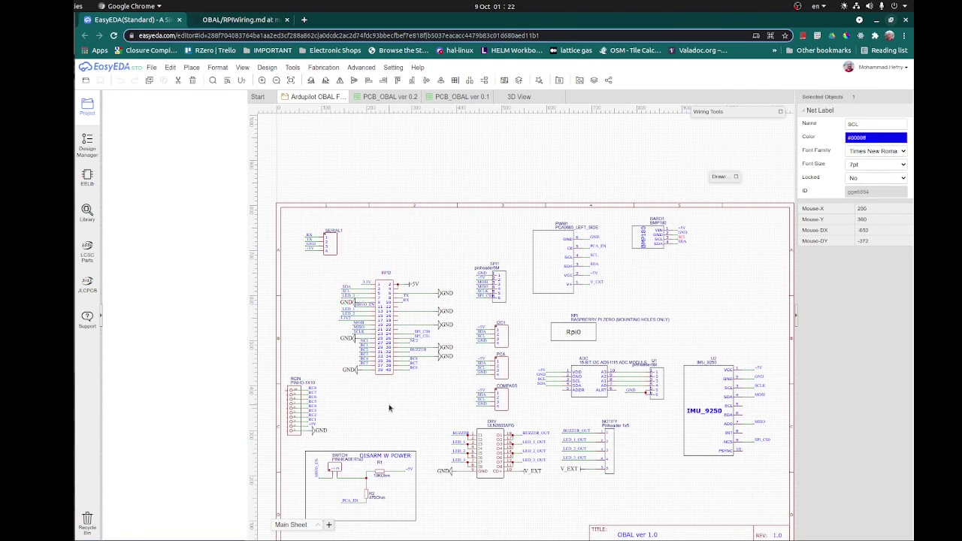
{"action": "scroll", "coordinate": [389, 408], "scroll_direction": "down", "scroll_amount": 1}
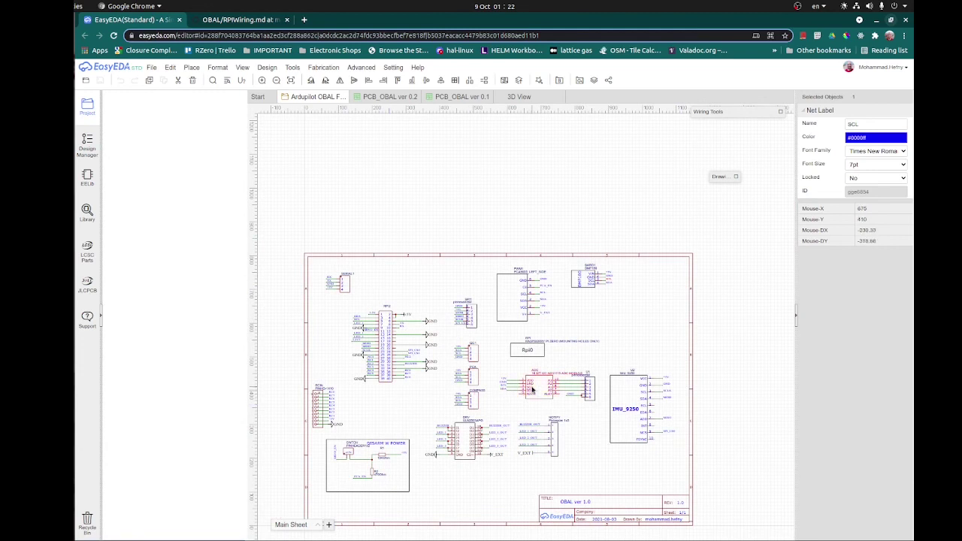
{"action": "left_click", "coordinate": [532, 389]}
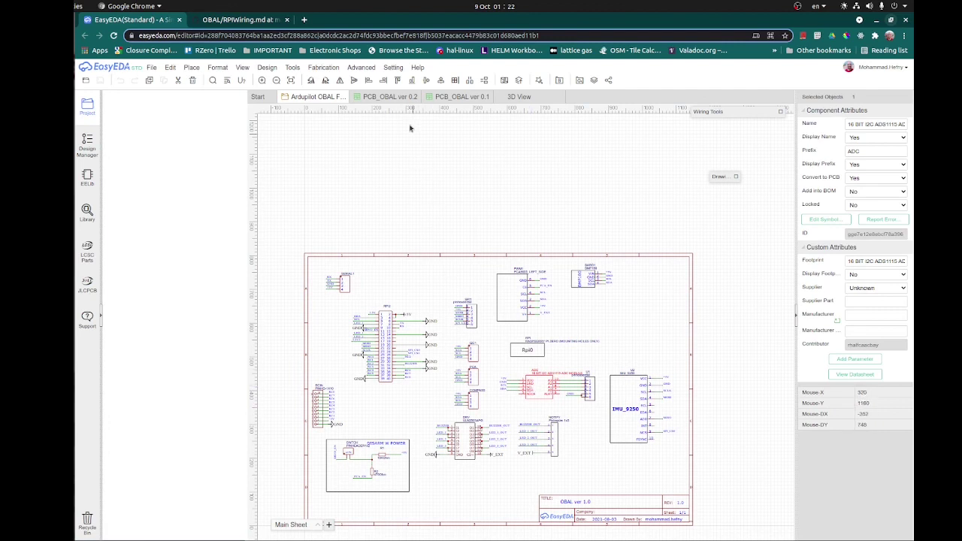
Check the board's 3D view and return to the schematic to examine the pins of the PCA9685_LEFT_SIDE PWM module
{"action": "left_click", "coordinate": [519, 96]}
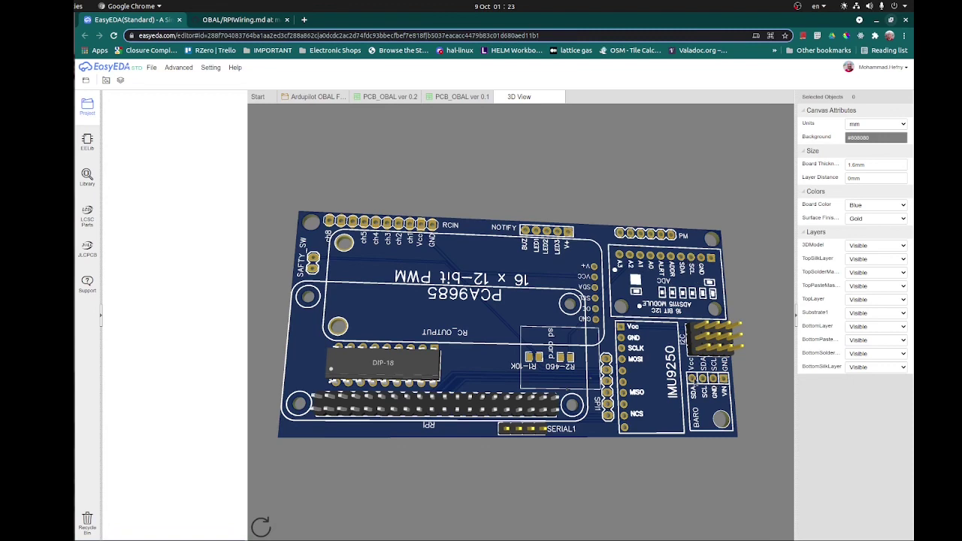
{"action": "left_click", "coordinate": [310, 97]}
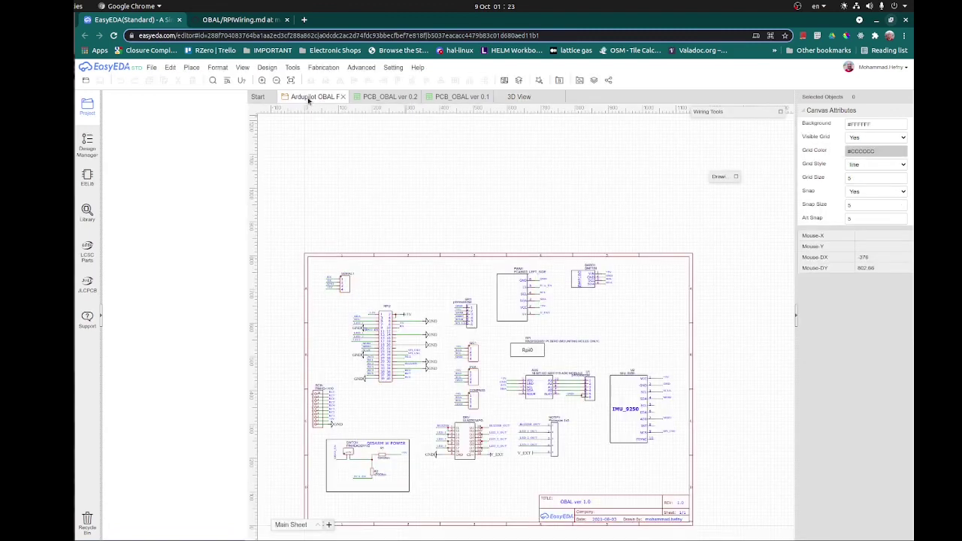
{"action": "scroll", "coordinate": [435, 241], "scroll_direction": "up", "scroll_amount": 2}
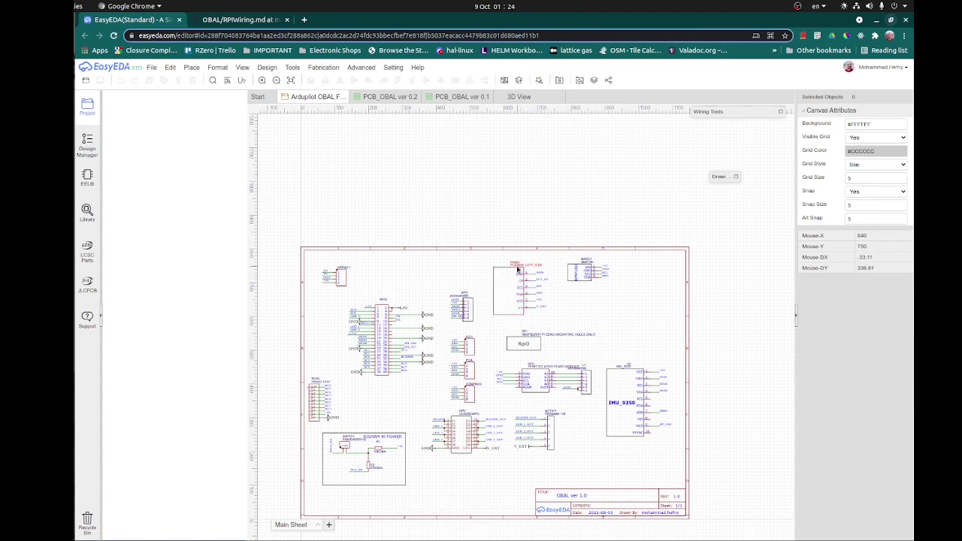
{"action": "scroll", "coordinate": [514, 268], "scroll_direction": "up", "scroll_amount": 5}
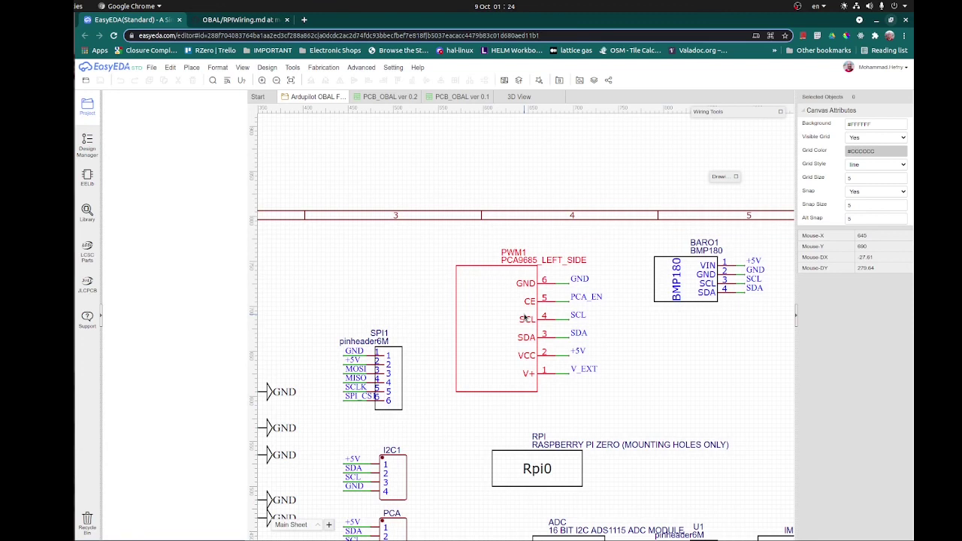
{"action": "scroll", "coordinate": [525, 318], "scroll_direction": "down", "scroll_amount": 2}
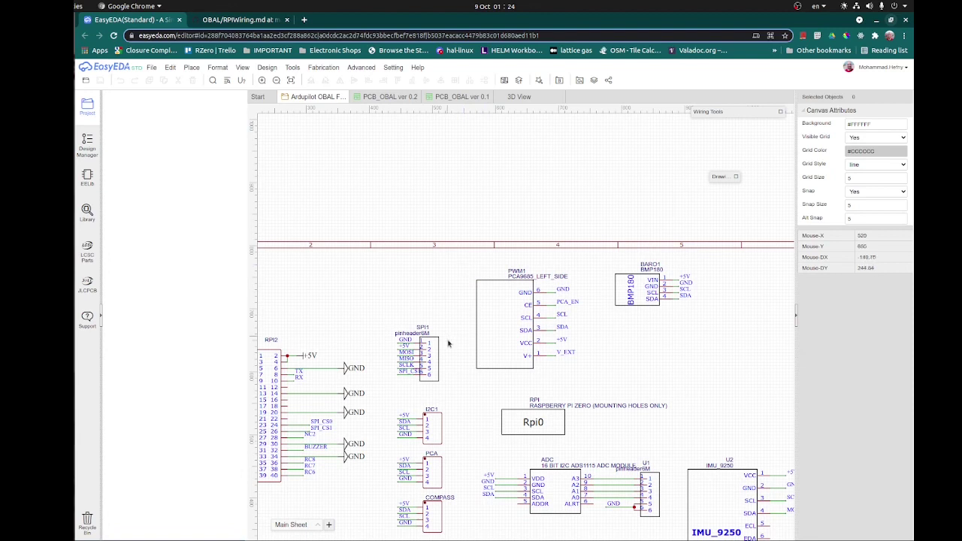
Examine the IMU_9250 block and the surrounding headers and modules on the schematic sheet
{"action": "scroll", "coordinate": [450, 342], "scroll_direction": "down", "scroll_amount": 3}
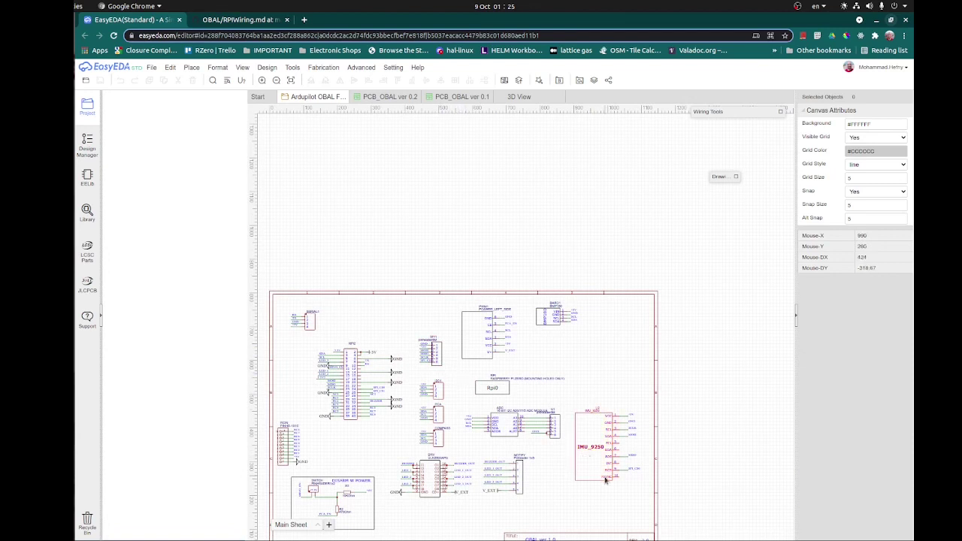
{"action": "scroll", "coordinate": [599, 494], "scroll_direction": "up", "scroll_amount": 1}
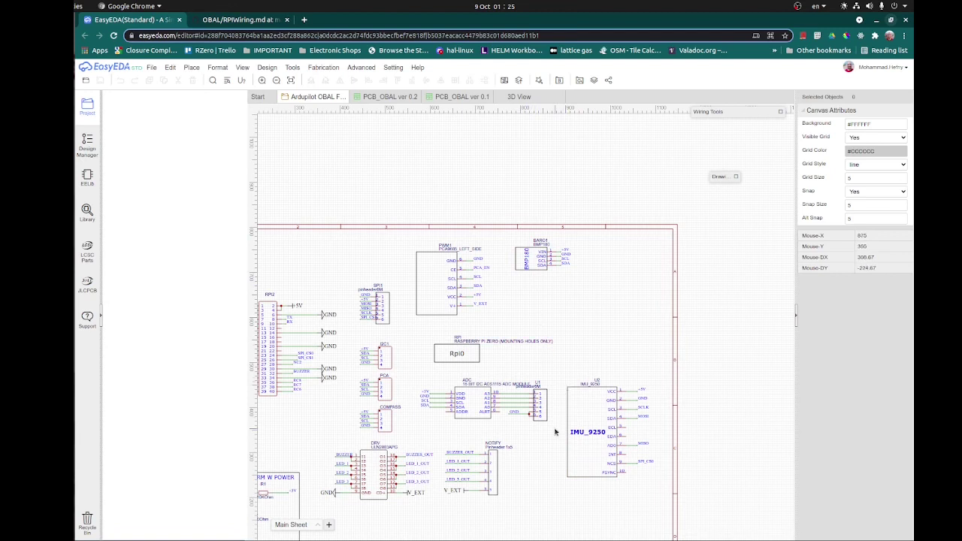
{"action": "scroll", "coordinate": [554, 432], "scroll_direction": "down", "scroll_amount": 2}
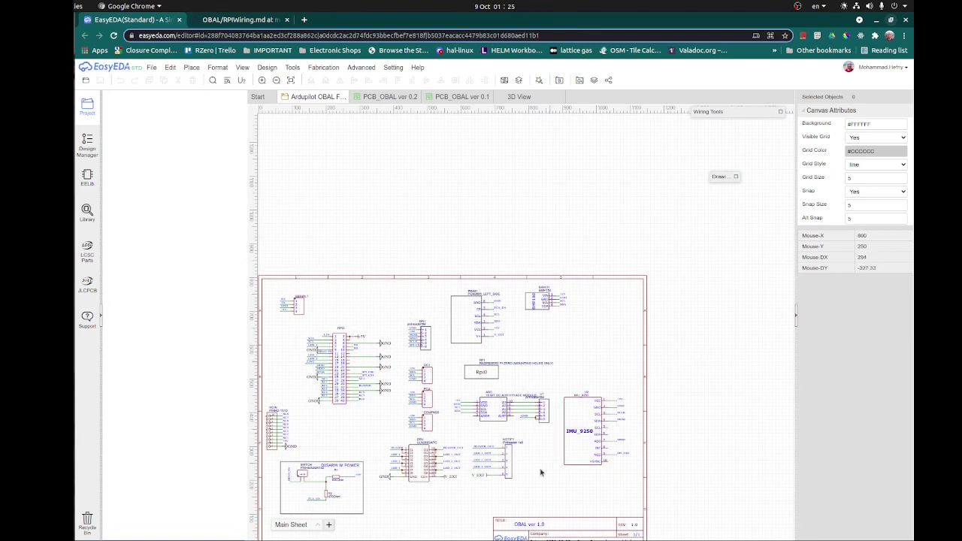
{"action": "scroll", "coordinate": [509, 502], "scroll_direction": "up", "scroll_amount": 1}
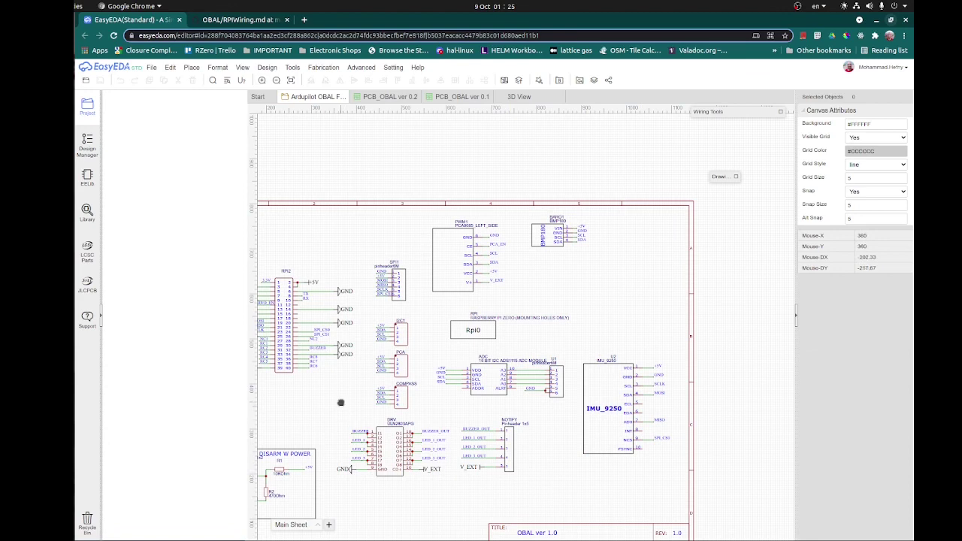
{"action": "right_click_drag", "start_coordinate": [341, 403], "coordinate": [386, 369]}
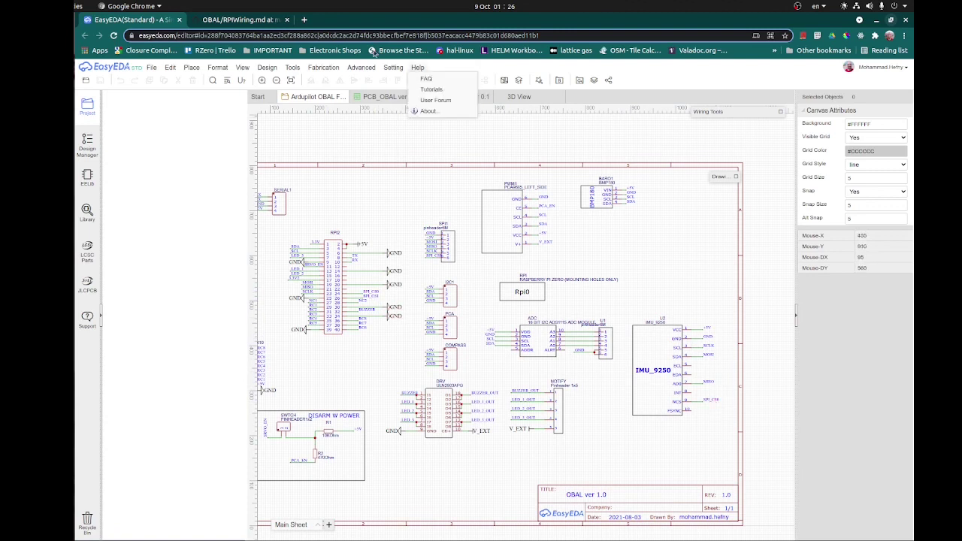
Check the SPI chip-select pins in RPIWiring.md on GitHub, and return to EasyEDA's 3D view to inspect the board at a slightly different tilt
{"action": "left_click", "coordinate": [245, 21]}
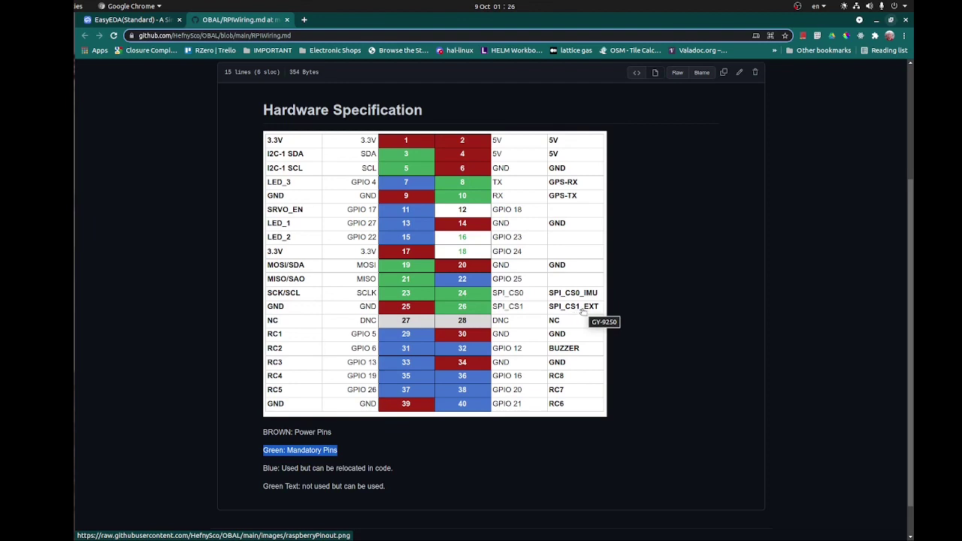
{"action": "left_click", "coordinate": [121, 23]}
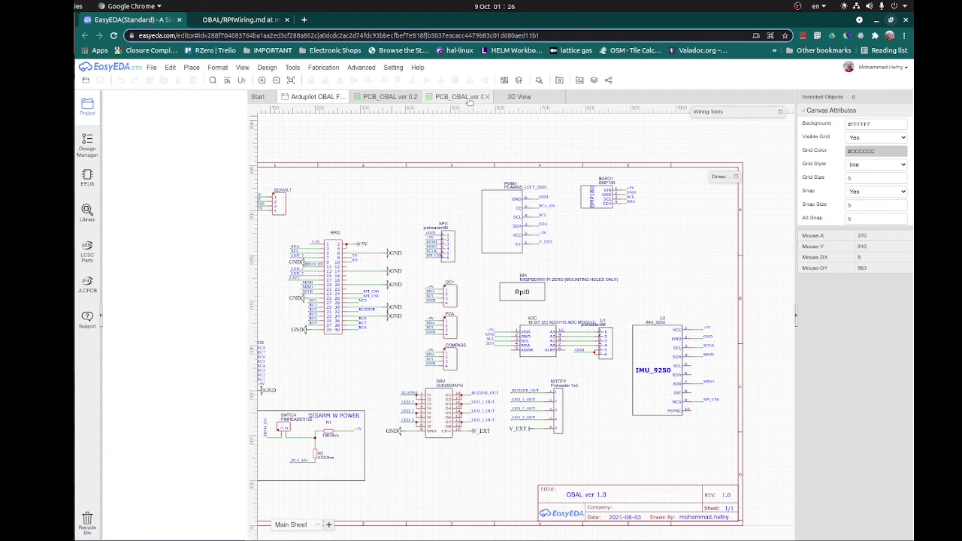
{"action": "left_click", "coordinate": [503, 99]}
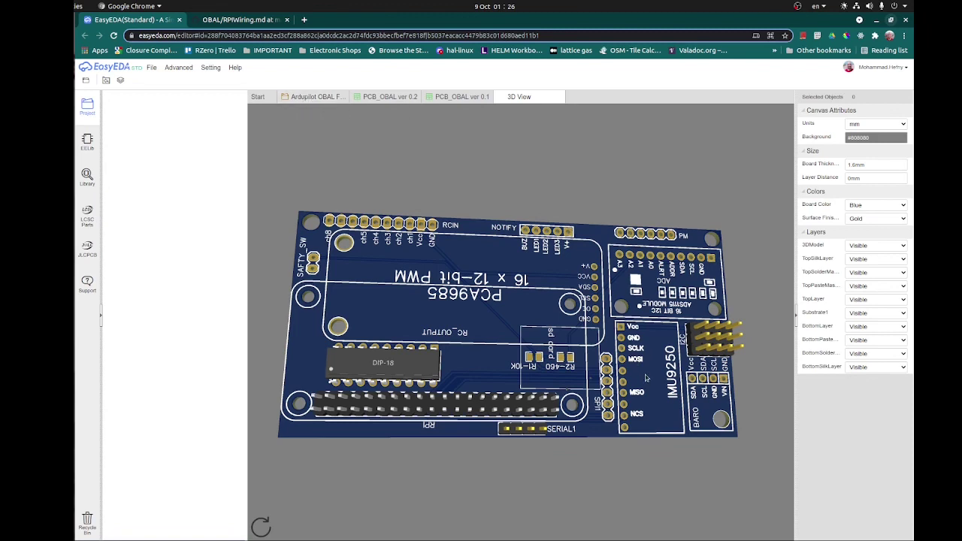
{"action": "left_click_drag", "start_coordinate": [652, 397], "coordinate": [589, 295]}
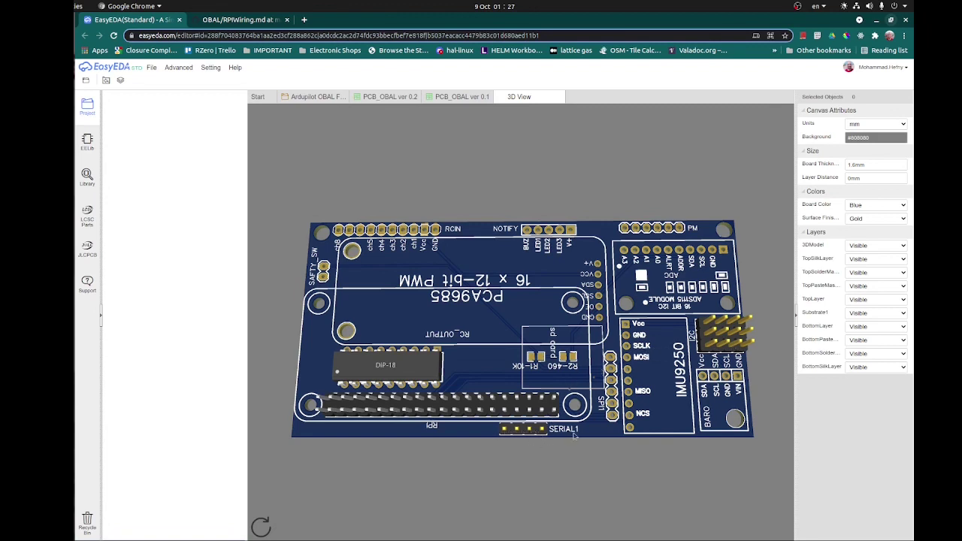
{"action": "left_click_drag", "start_coordinate": [542, 432], "coordinate": [545, 429]}
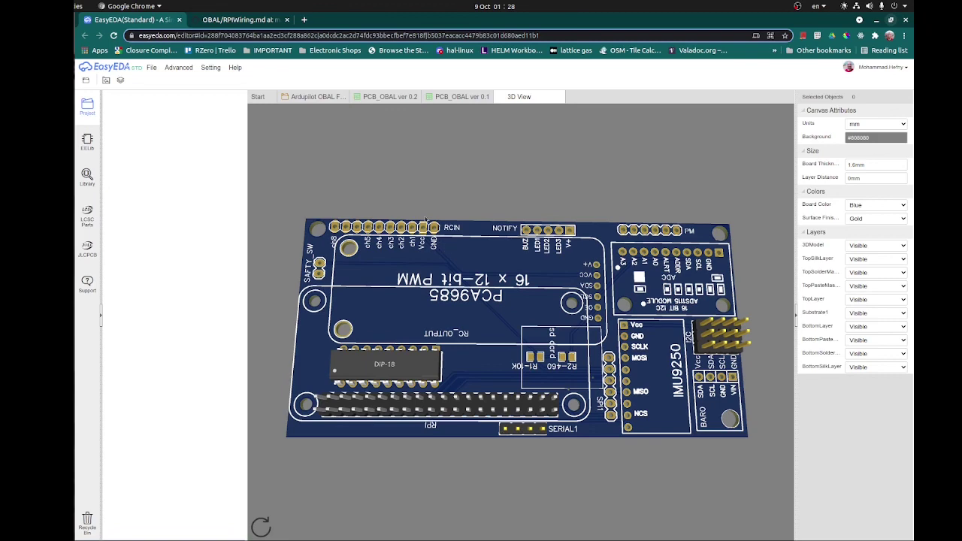
Switch to PiZerov2.pdf in Document Viewer, view the Raspberry Pi Zero pinout maximized, restore the window and return to EasyEDA
{"action": "key", "text": "alt+Tab"}
{"action": "double_click", "coordinate": [455, 155]}
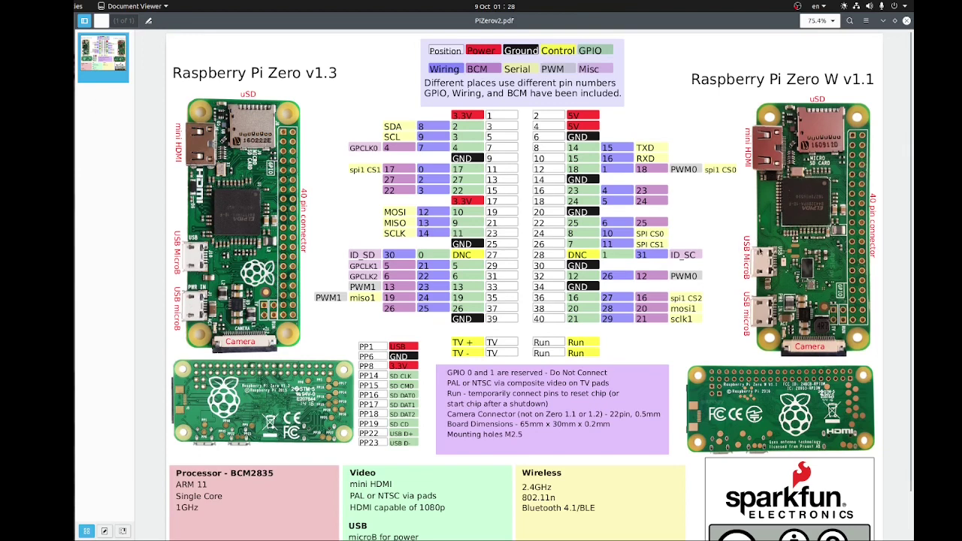
{"action": "double_click", "coordinate": [541, 18]}
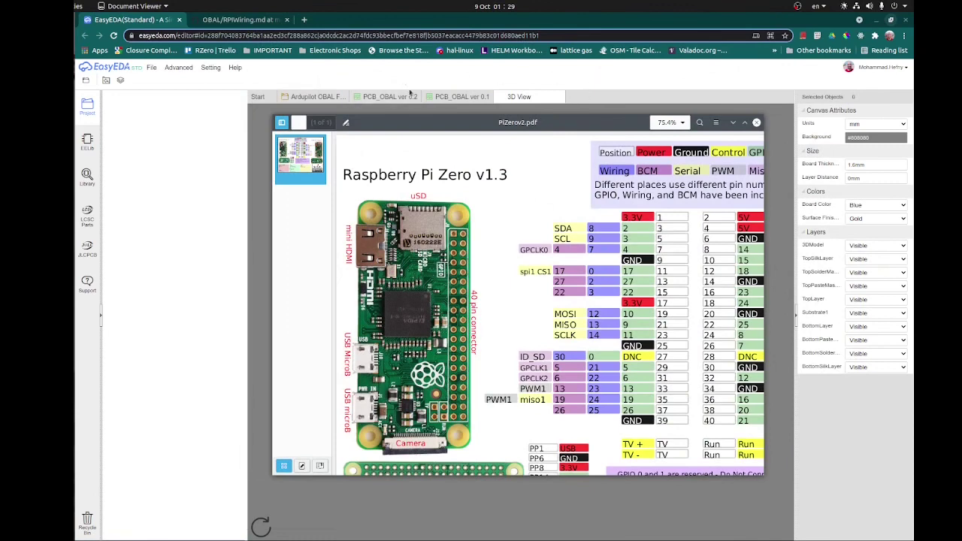
{"action": "left_click", "coordinate": [406, 80]}
Go back to the Ardupilot OBAL schematic and look over the area around the RCIN header and DISARM W POWER circuit
{"action": "left_click", "coordinate": [323, 97]}
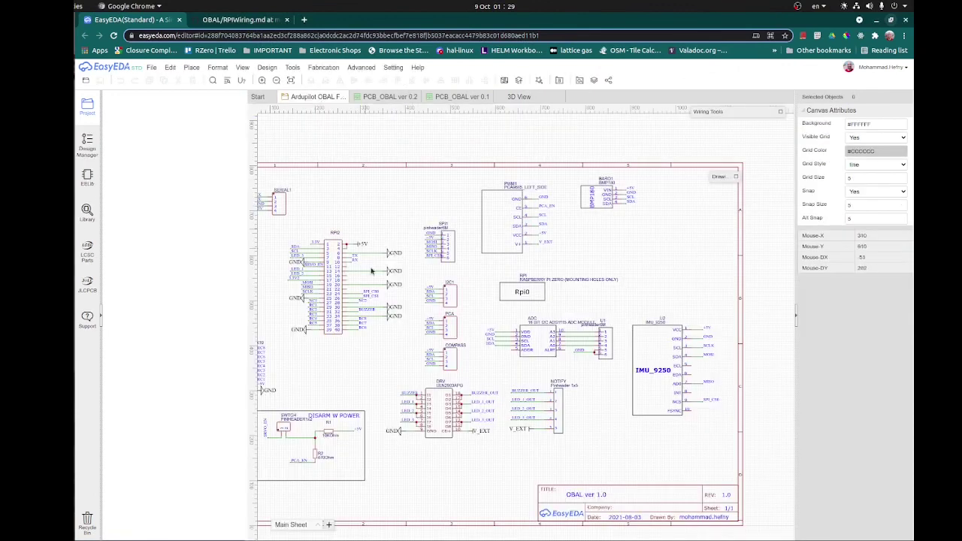
{"action": "scroll", "coordinate": [361, 357], "scroll_direction": "down", "scroll_amount": 1}
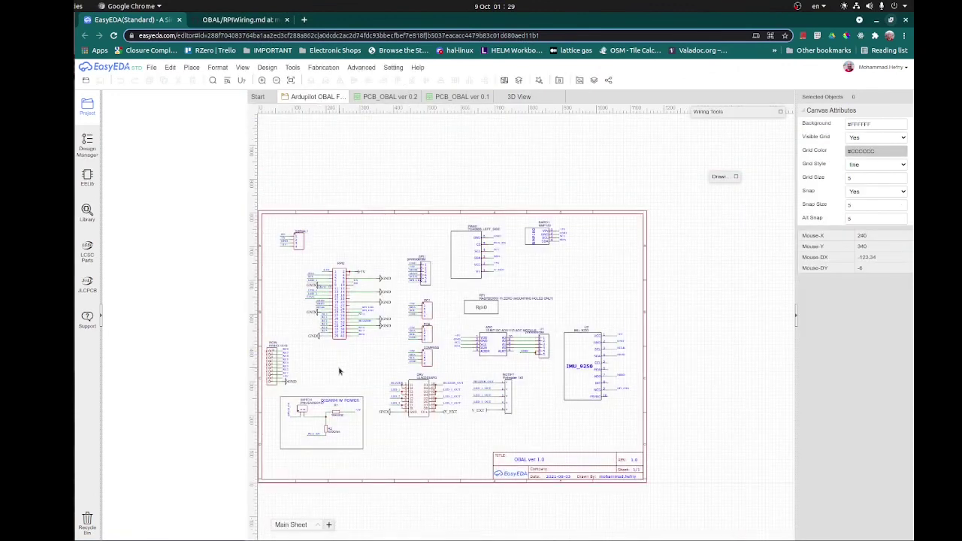
{"action": "scroll", "coordinate": [389, 347], "scroll_direction": "up", "scroll_amount": 1}
{"action": "scroll", "coordinate": [389, 354], "scroll_direction": "up", "scroll_amount": 1}
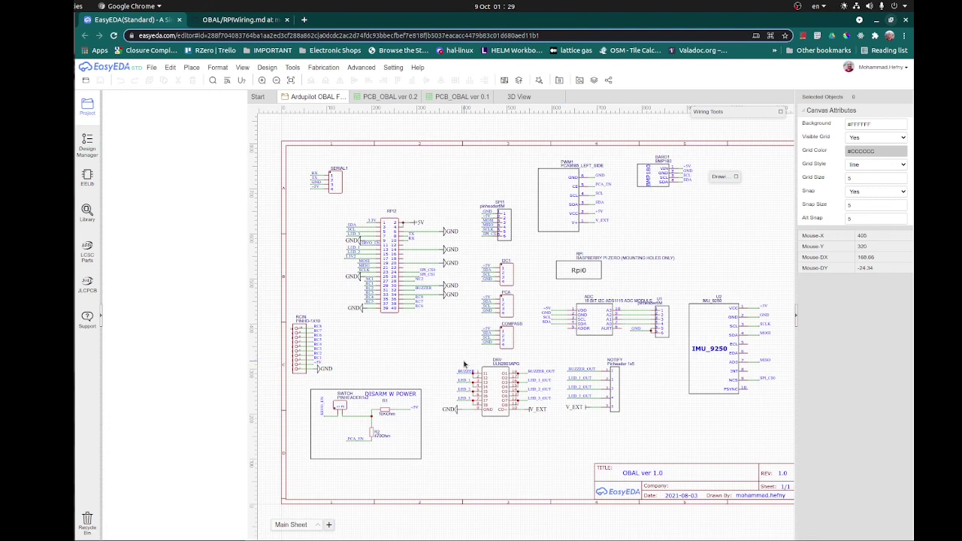
Open the PCB_OBAL ver 0.1 layout, consult the pin table in RPIWiring.md on GitHub and return to EasyEDA
{"action": "left_click", "coordinate": [460, 97]}
{"action": "left_click", "coordinate": [248, 20]}
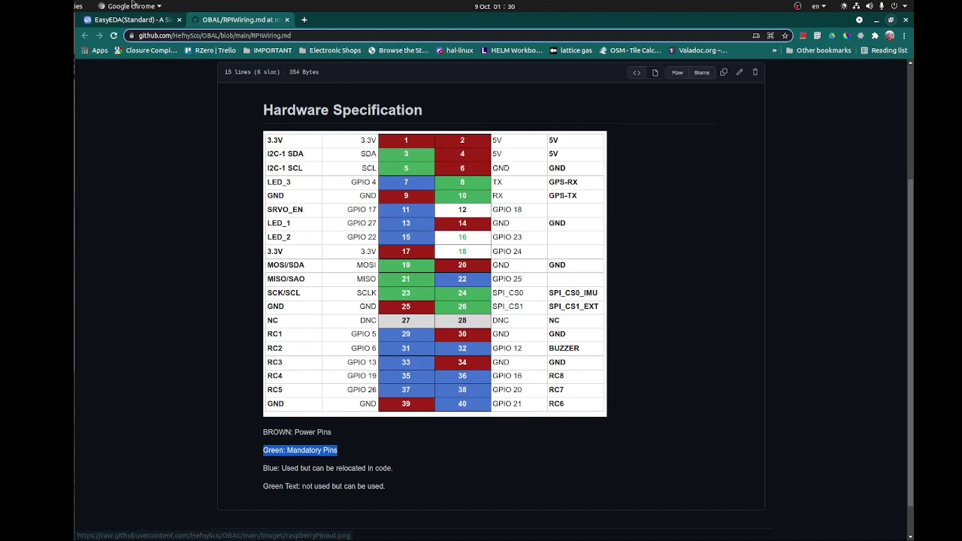
{"action": "left_click", "coordinate": [131, 22]}
{"action": "left_click", "coordinate": [234, 23]}
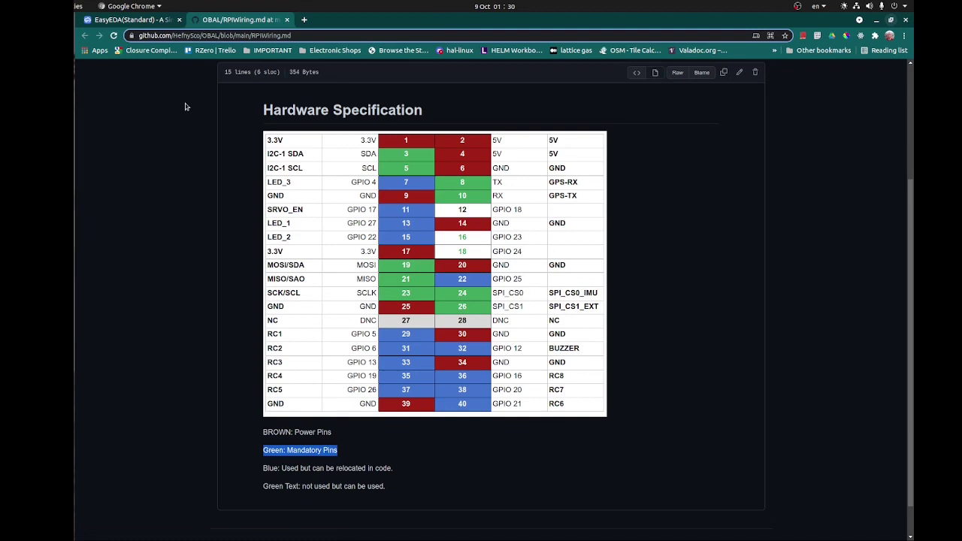
{"action": "left_click", "coordinate": [135, 20]}
{"action": "mouse_move", "coordinate": [267, 67]}
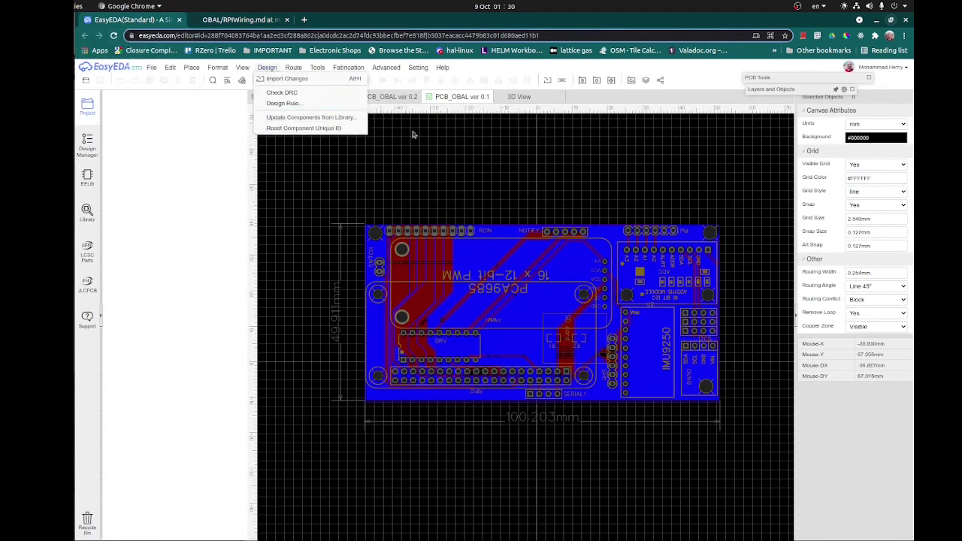
Inspect the ULN2803APG driver and its LED_3 net label on the Ardupilot OBAL schematic, and clear the selection
{"action": "left_click", "coordinate": [331, 98]}
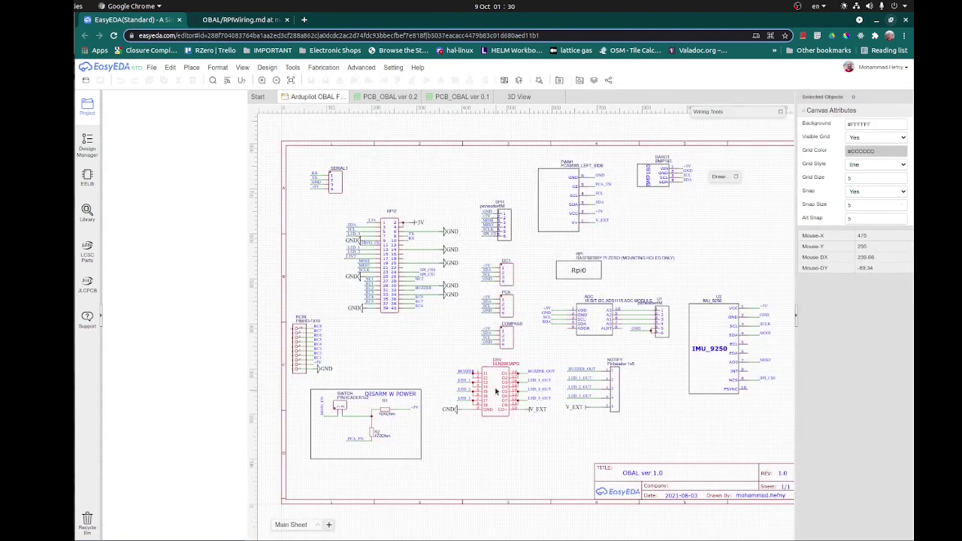
{"action": "scroll", "coordinate": [510, 410], "scroll_direction": "up", "scroll_amount": 1}
{"action": "scroll", "coordinate": [508, 378], "scroll_direction": "up", "scroll_amount": 1}
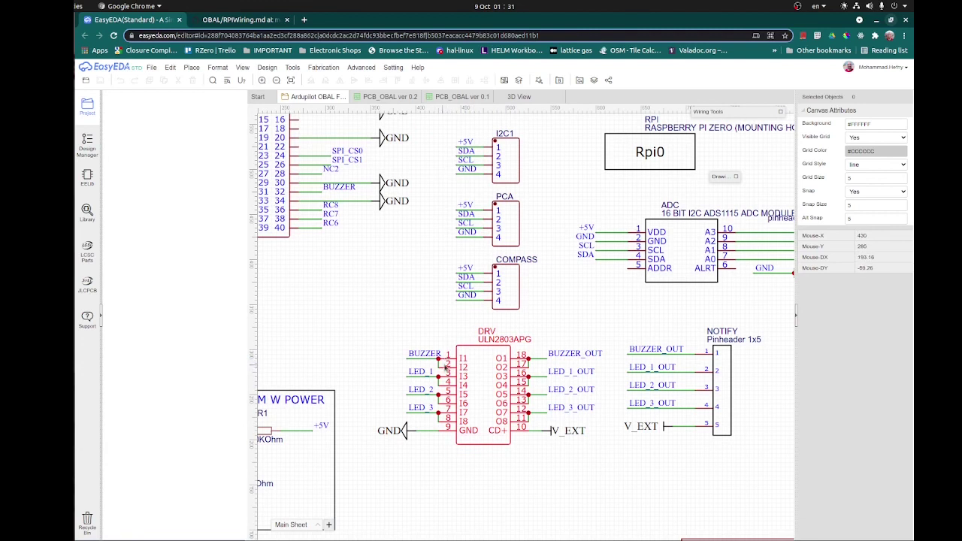
{"action": "left_click", "coordinate": [417, 408]}
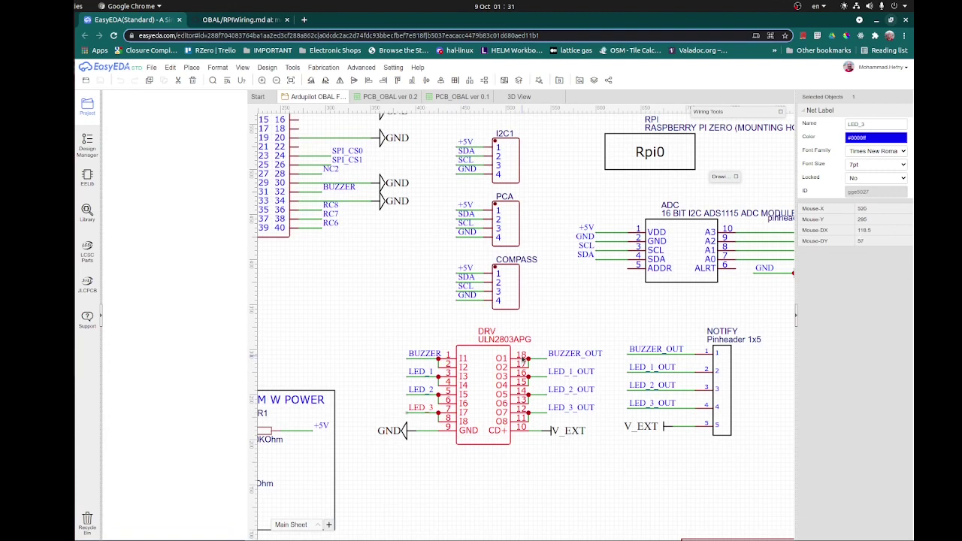
{"action": "left_click", "coordinate": [522, 360]}
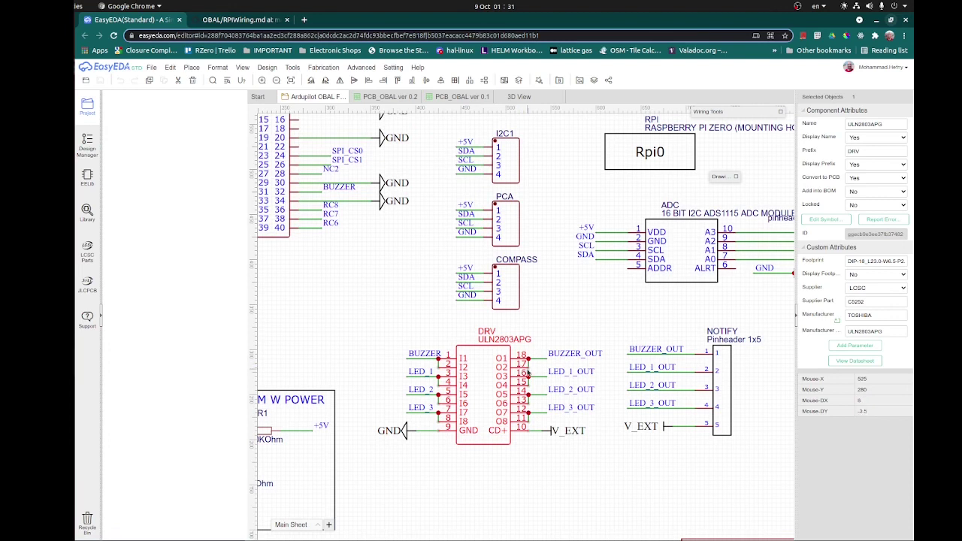
{"action": "scroll", "coordinate": [527, 372], "scroll_direction": "down", "scroll_amount": 2}
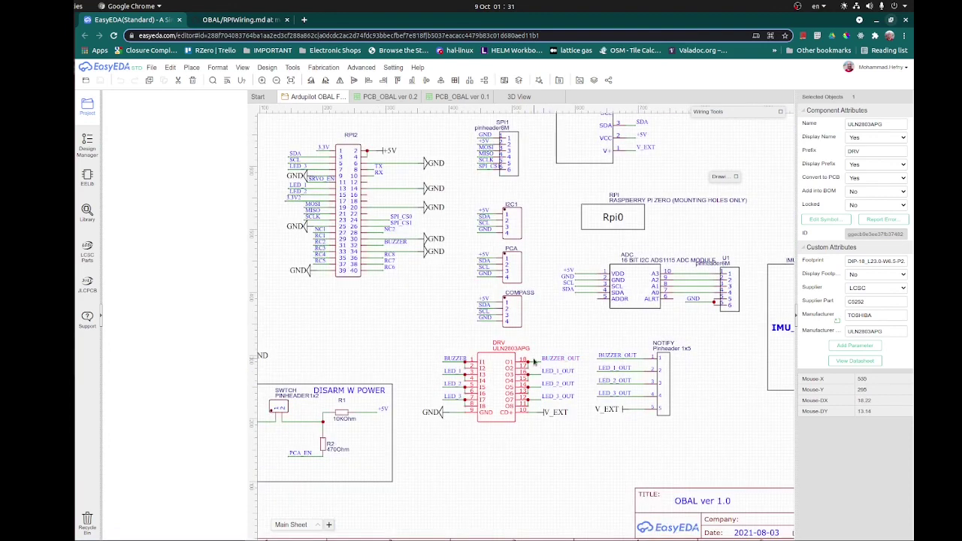
{"action": "scroll", "coordinate": [557, 399], "scroll_direction": "down", "scroll_amount": 3}
{"action": "left_click", "coordinate": [578, 400]}
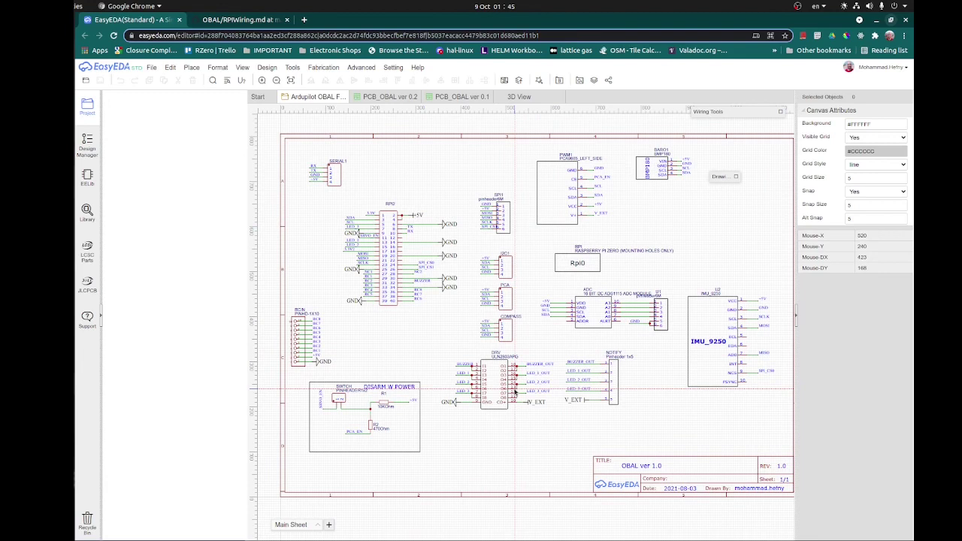
View the PCB_OBAL ver 0.1 and ver 0.2 layouts and finish on the board's 3D view
{"action": "left_click", "coordinate": [460, 100]}
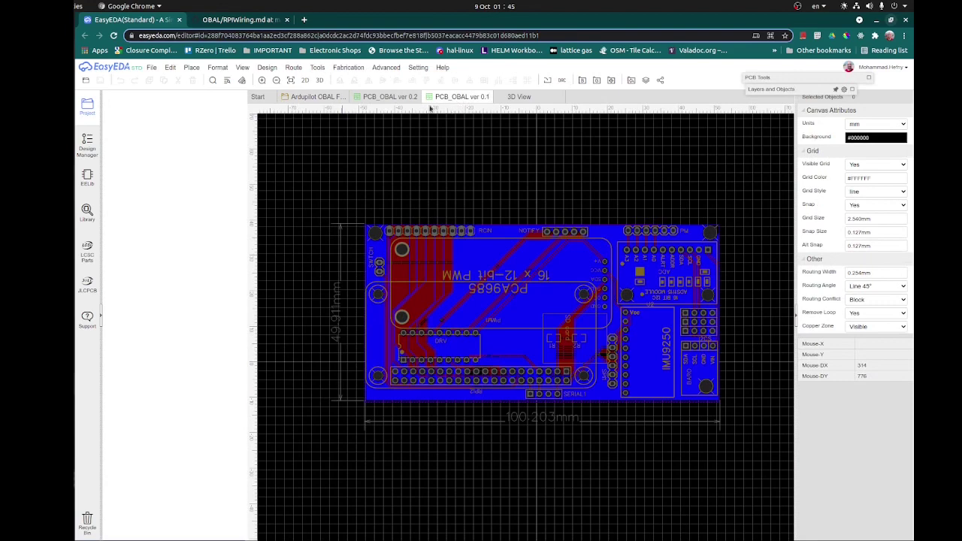
{"action": "left_click", "coordinate": [395, 99]}
{"action": "left_click", "coordinate": [518, 97]}
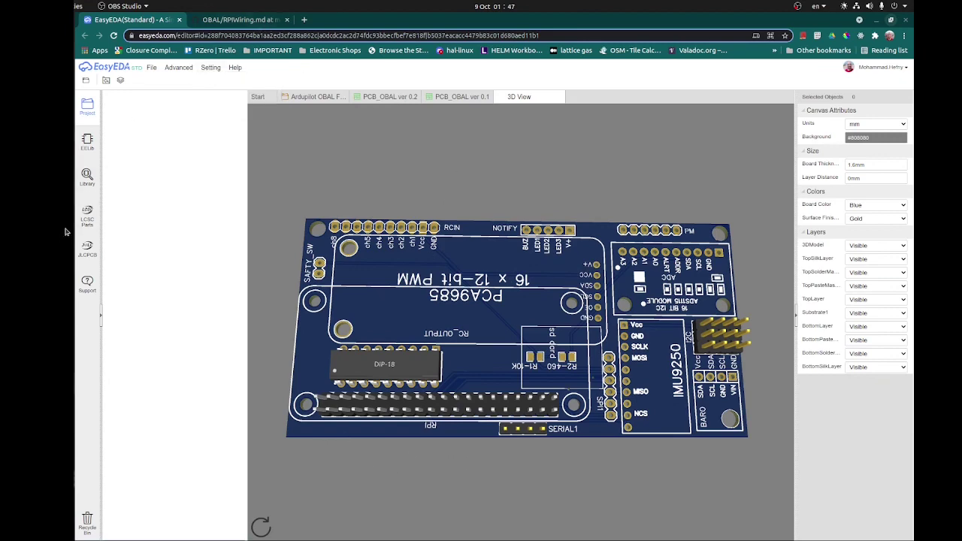
Switch to PiZerov2.pdf in Document Viewer, maximize it to examine the Raspberry Pi Zero pinout, and return to EasyEDA
{"action": "key", "text": "alt+Tab"}
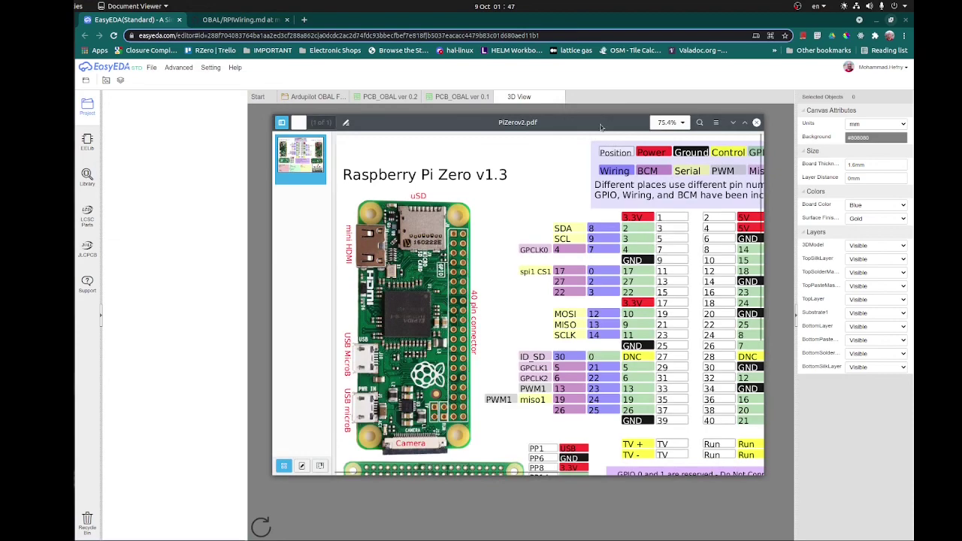
{"action": "double_click", "coordinate": [601, 125]}
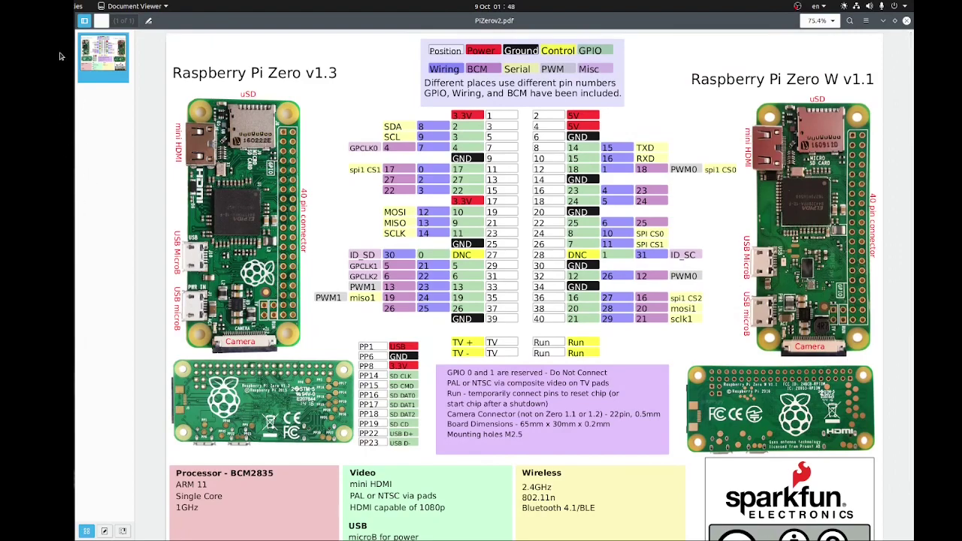
{"action": "key", "text": "alt+Tab"}
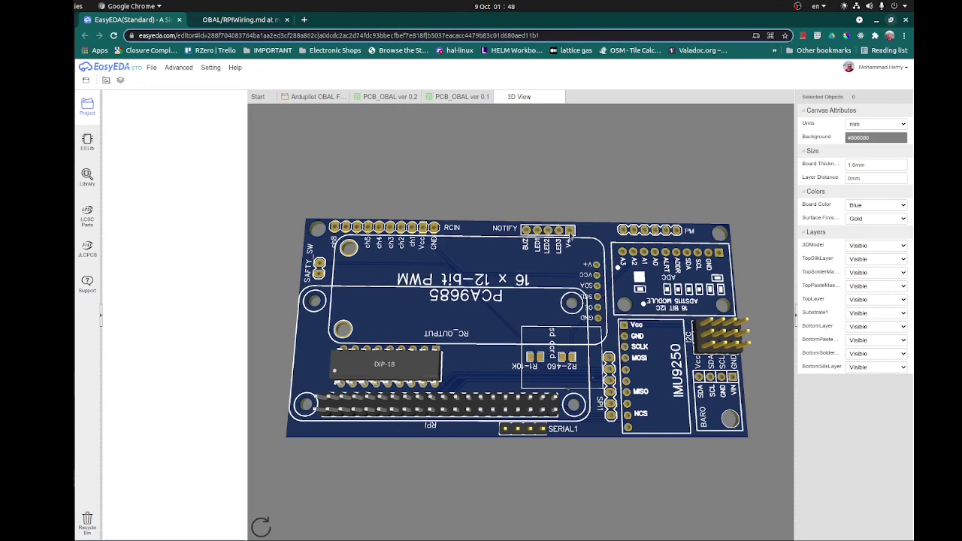
Look over the Ardupilot OBAL schematic around the PCA9685 PWM module and go back to the board's 3D view
{"action": "left_click", "coordinate": [316, 97]}
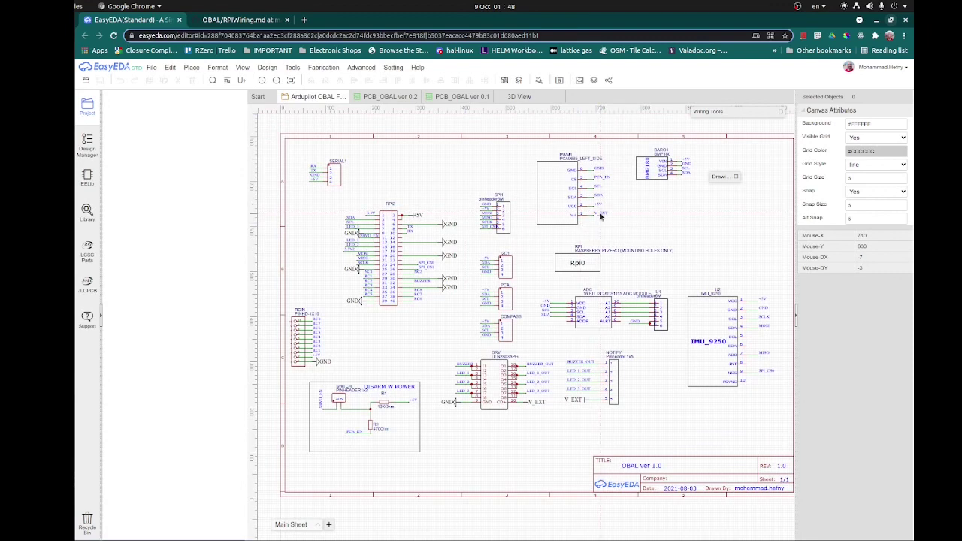
{"action": "left_click", "coordinate": [519, 97]}
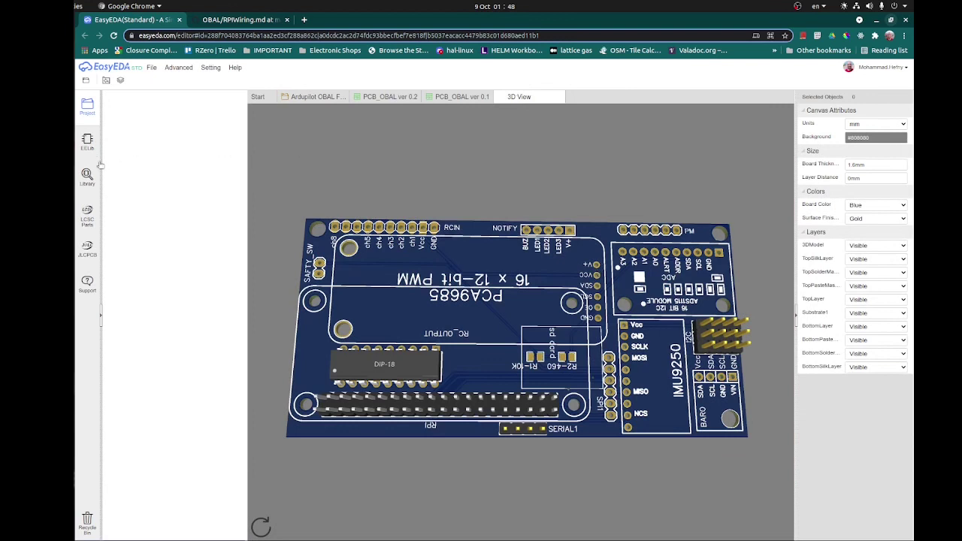
{"action": "left_click", "coordinate": [66, 223]}
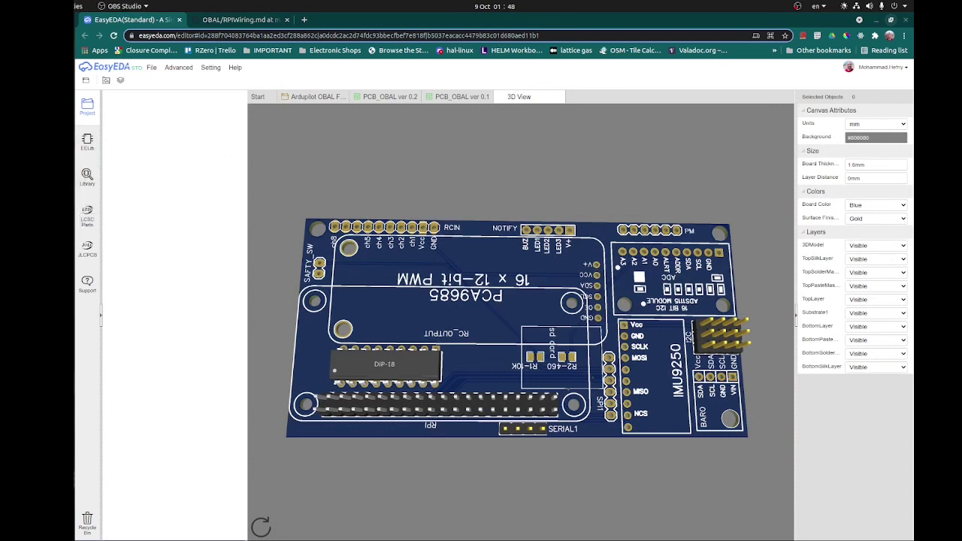